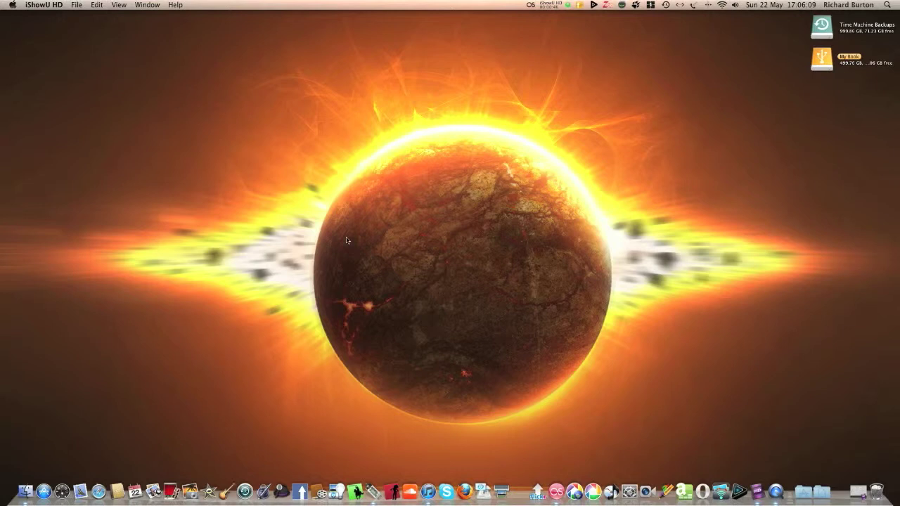
# Search the App Store for 'phile audio' to find the already-installed Phile Audio app
pyautogui.click(43, 487)
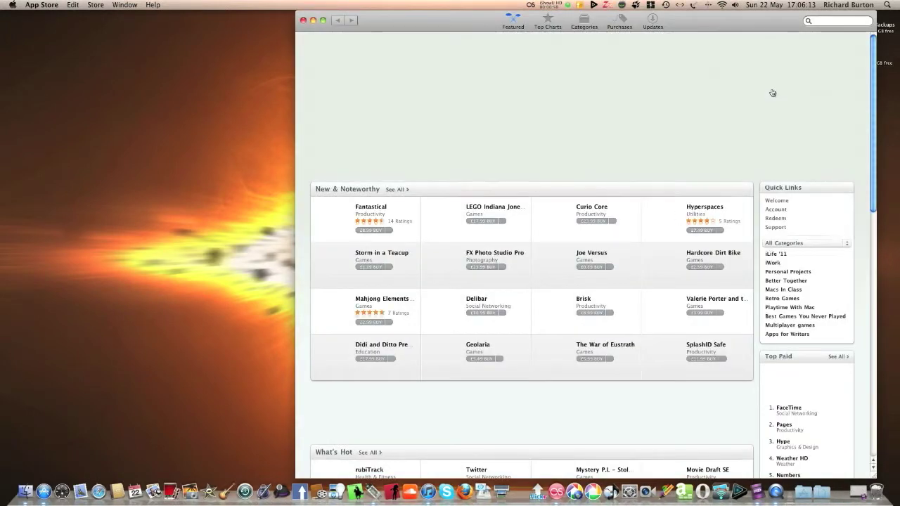
pyautogui.click(827, 21)
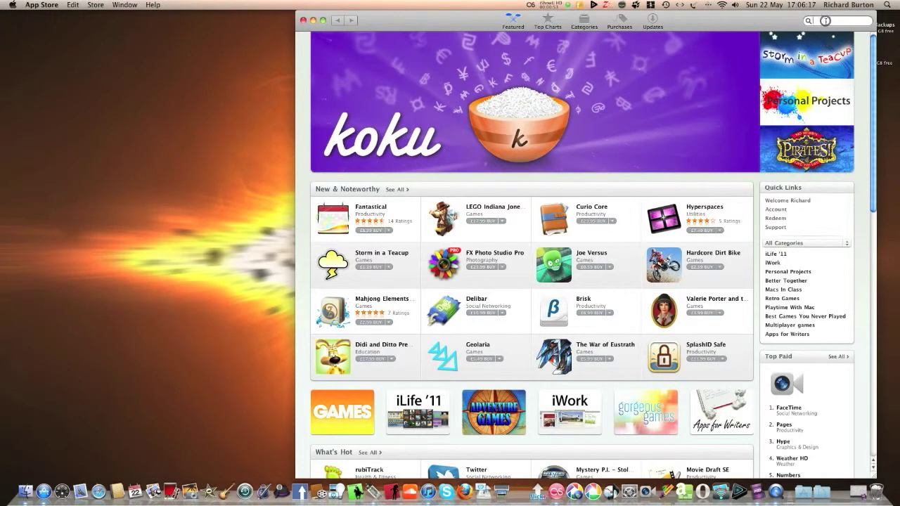
pyautogui.write('phil')
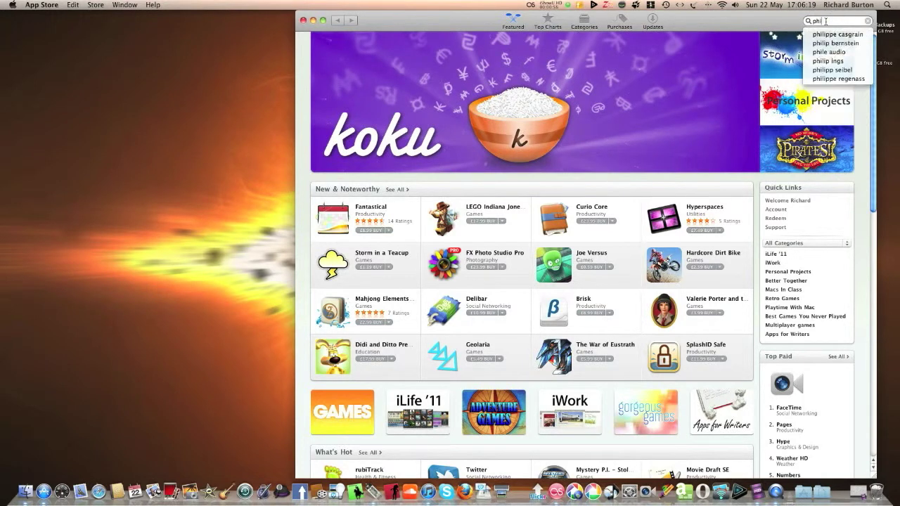
pyautogui.write('e audio')
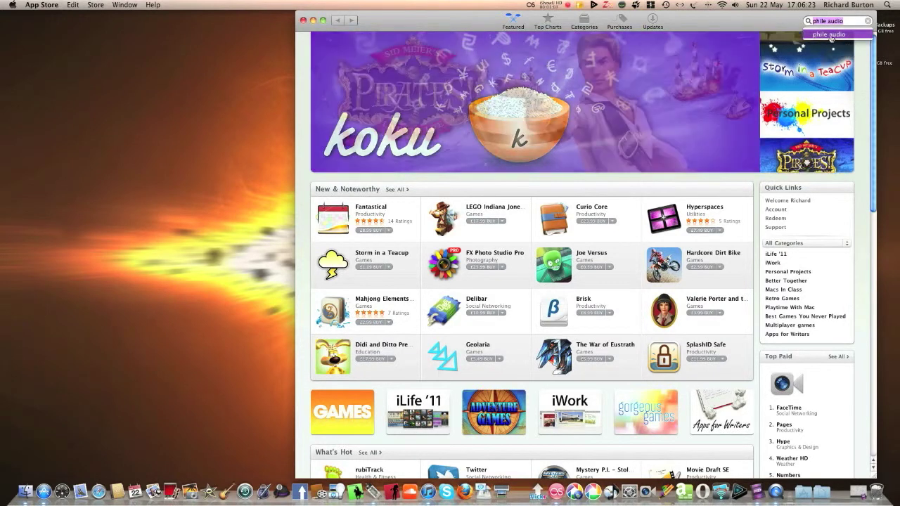
pyautogui.click(831, 35)
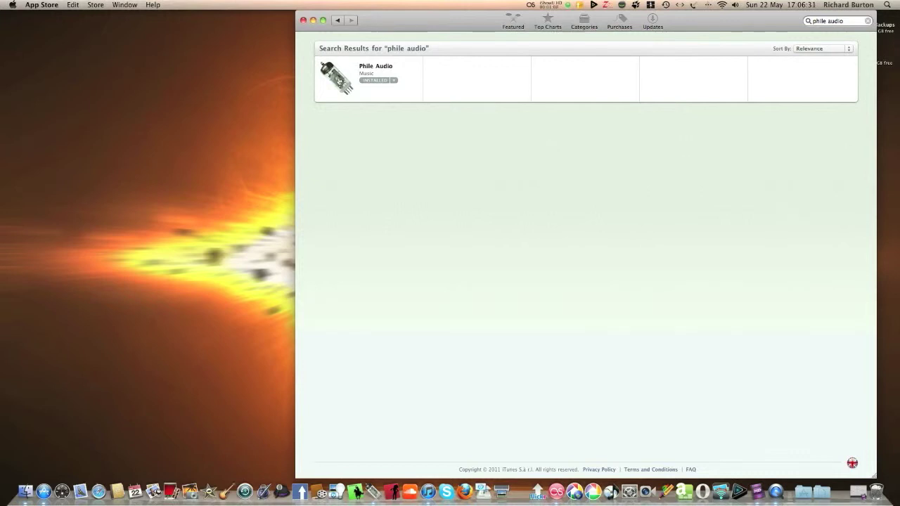
# Open the Phile Audio result's product page and scroll through it
pyautogui.click(340, 82)
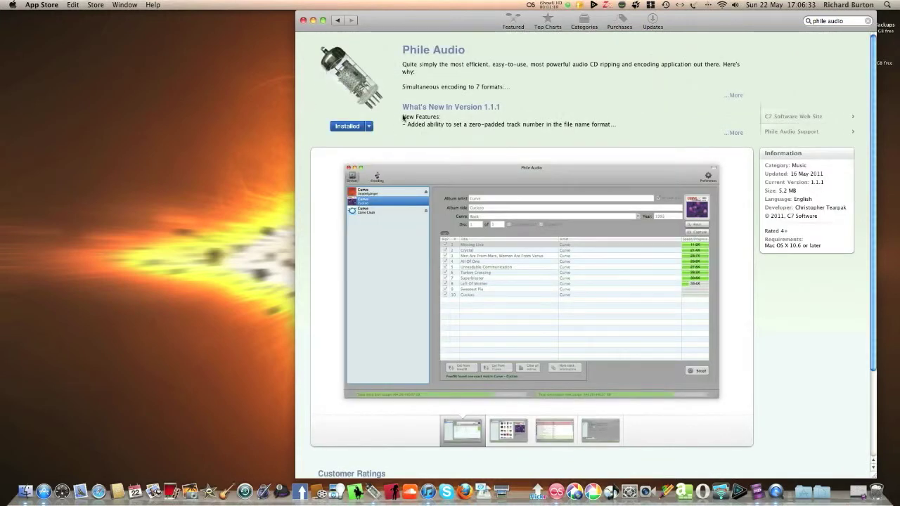
pyautogui.scroll(-5, 590, 110)
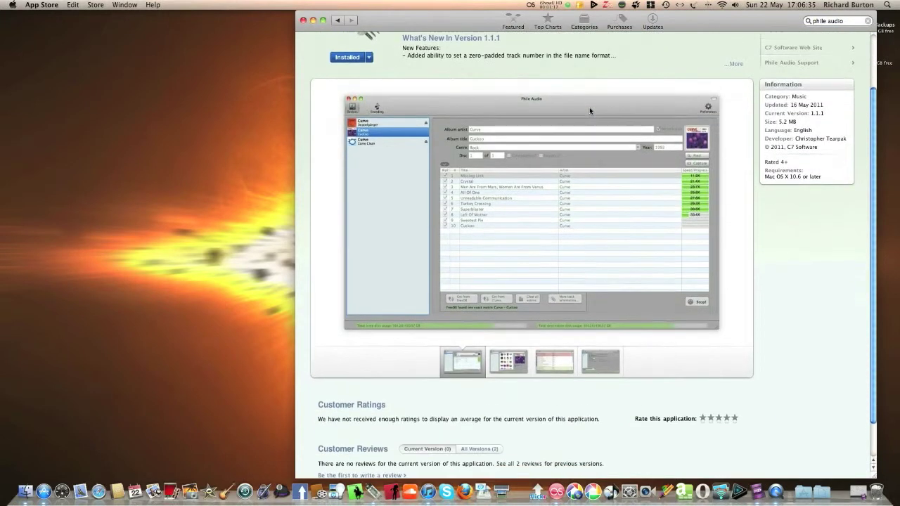
pyautogui.scroll(-1, 590, 110)
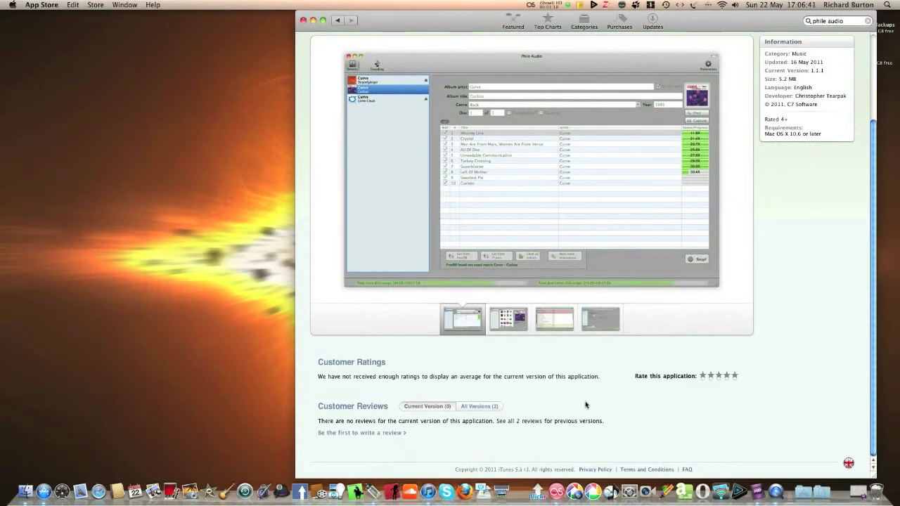
pyautogui.scroll(5, 586, 405)
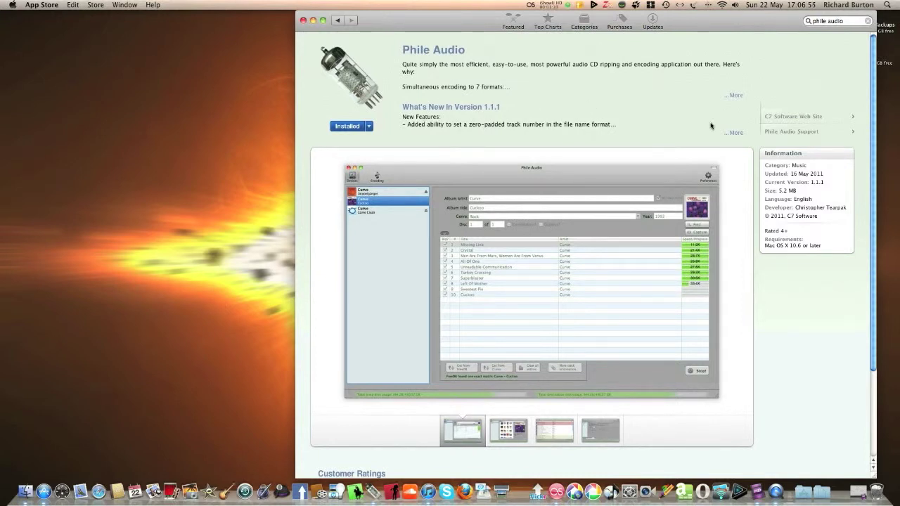
# Expand the full What's New notes and app description, then read through the page
pyautogui.click(733, 134)
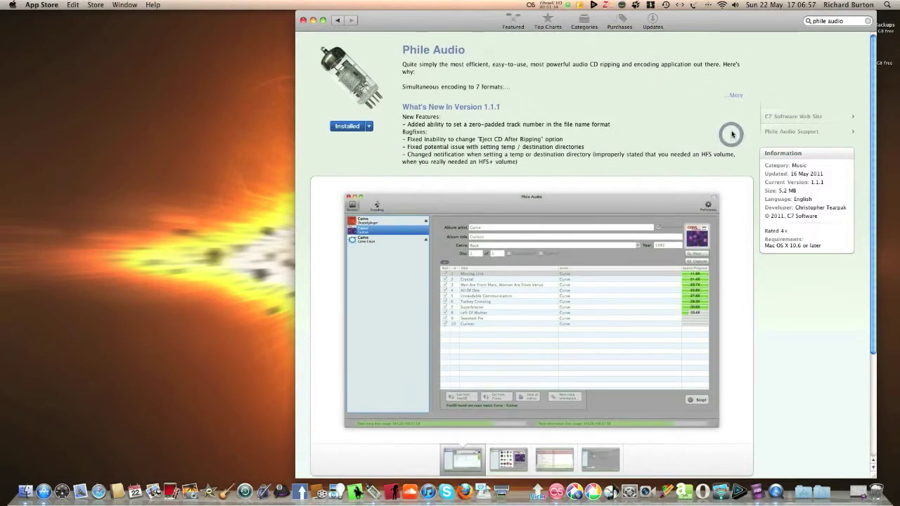
pyautogui.click(736, 97)
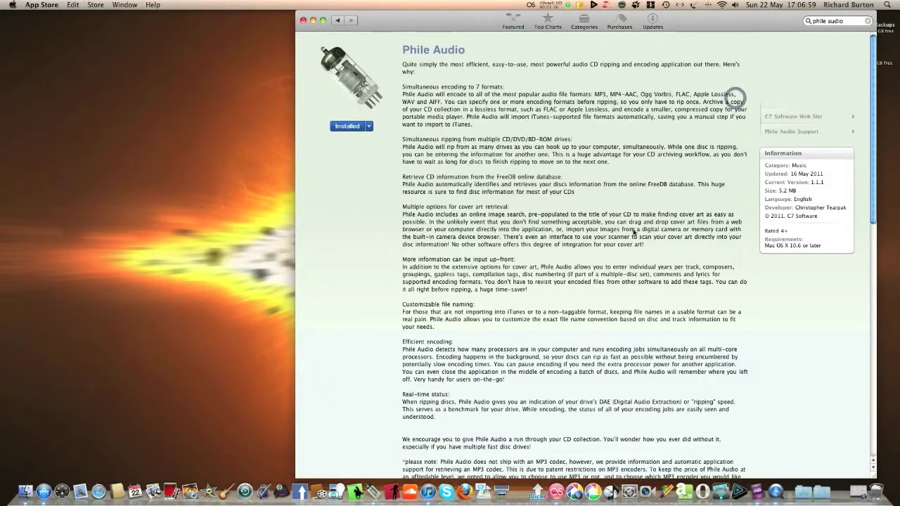
pyautogui.scroll(-3, 633, 233)
pyautogui.scroll(-1, 634, 233)
pyautogui.scroll(-1, 633, 233)
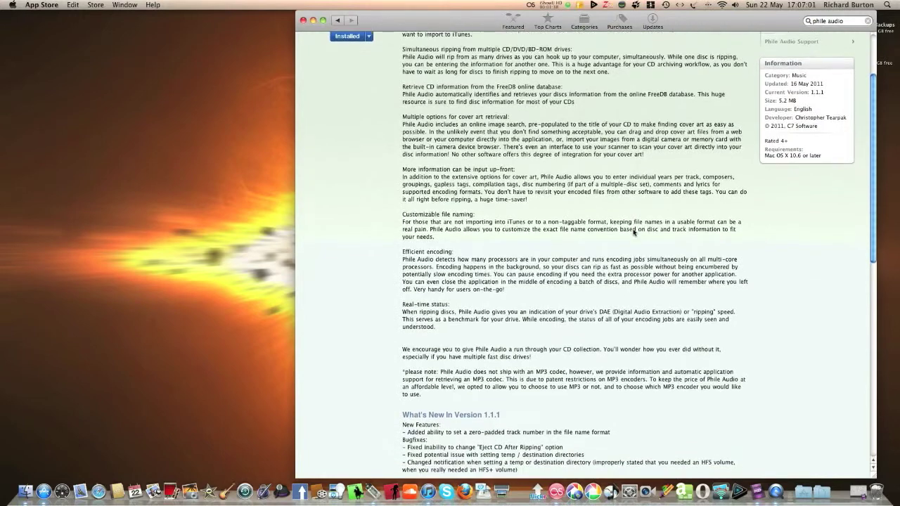
pyautogui.scroll(-2, 634, 233)
pyautogui.scroll(-2, 634, 233)
pyautogui.scroll(-1, 634, 233)
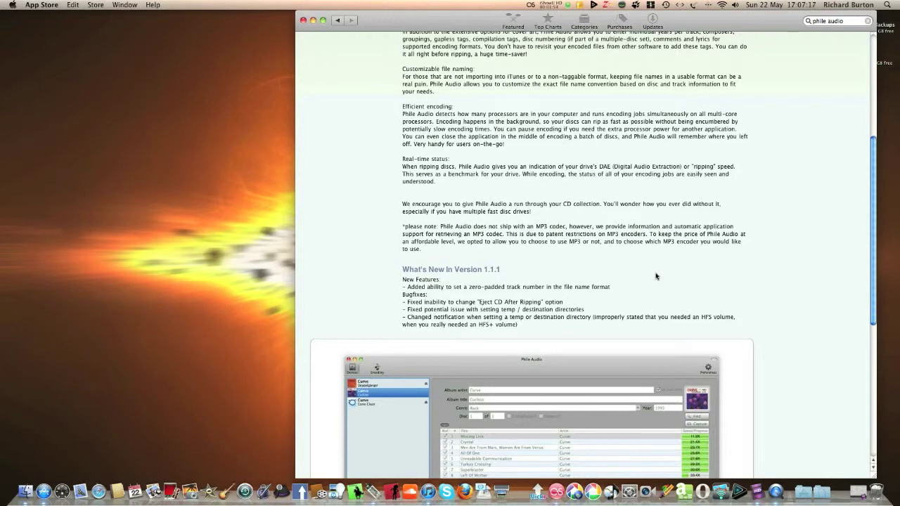
pyautogui.scroll(5, 656, 276)
pyautogui.scroll(5, 656, 276)
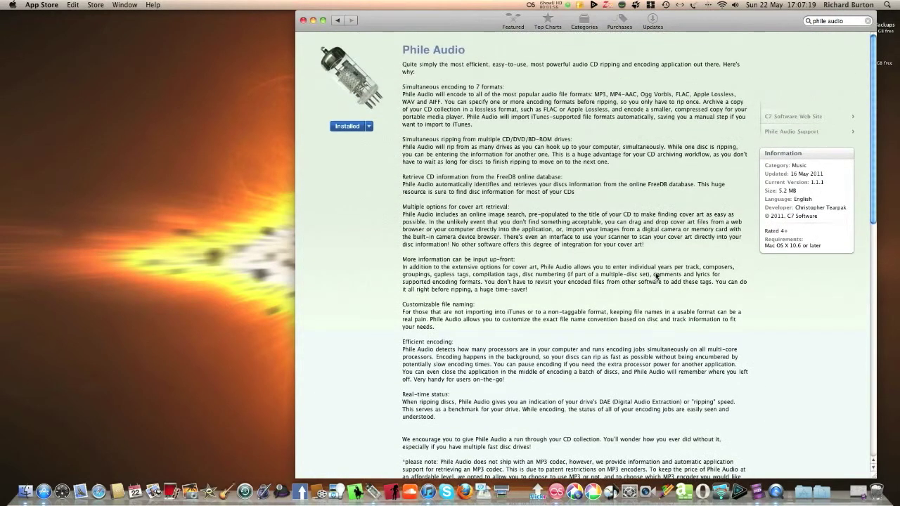
# Close the App Store, check the Applications stack, and launch Phile Audio from the Dock
pyautogui.click(303, 20)
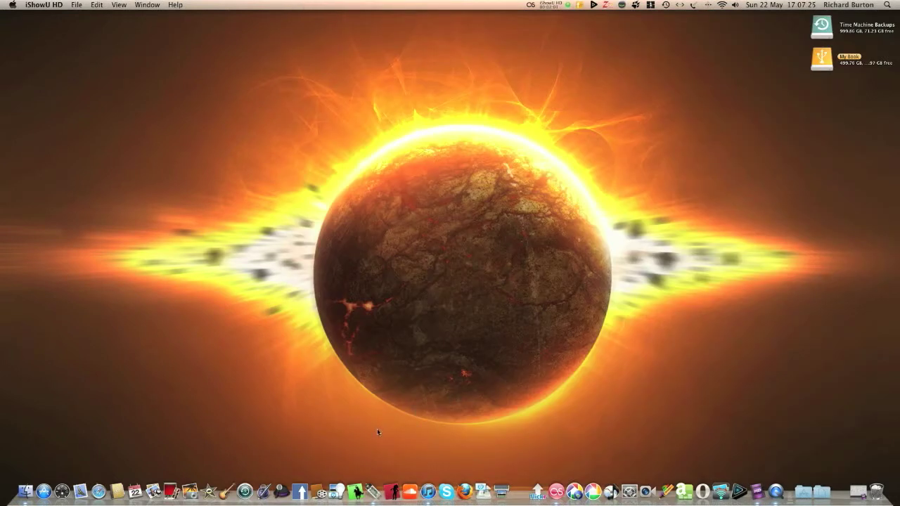
pyautogui.click(800, 492)
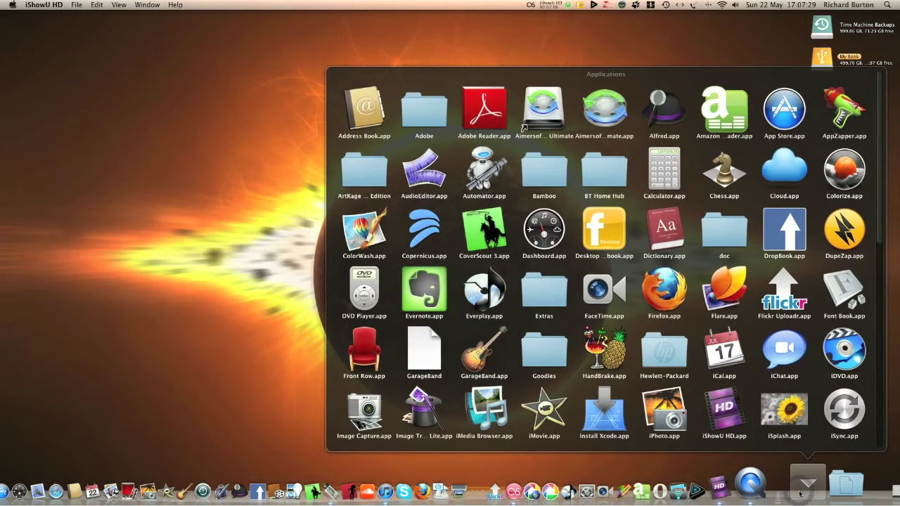
pyautogui.click(801, 492)
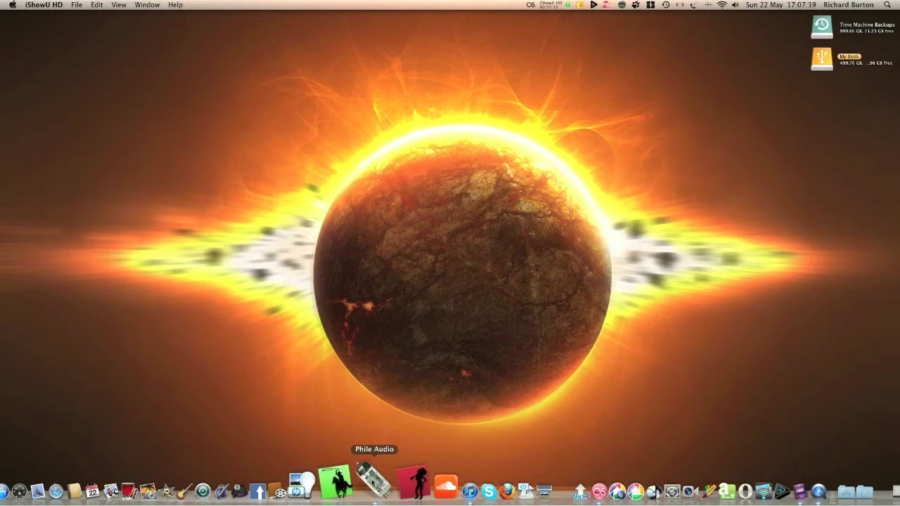
pyautogui.click(372, 481)
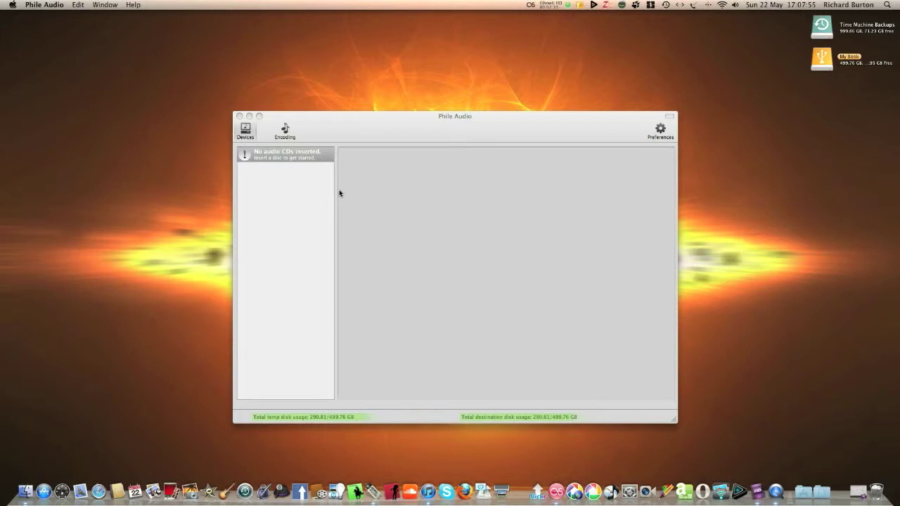
# Show Phile Audio's Encoder Preferences with the MP3 LAME options
pyautogui.click(654, 128)
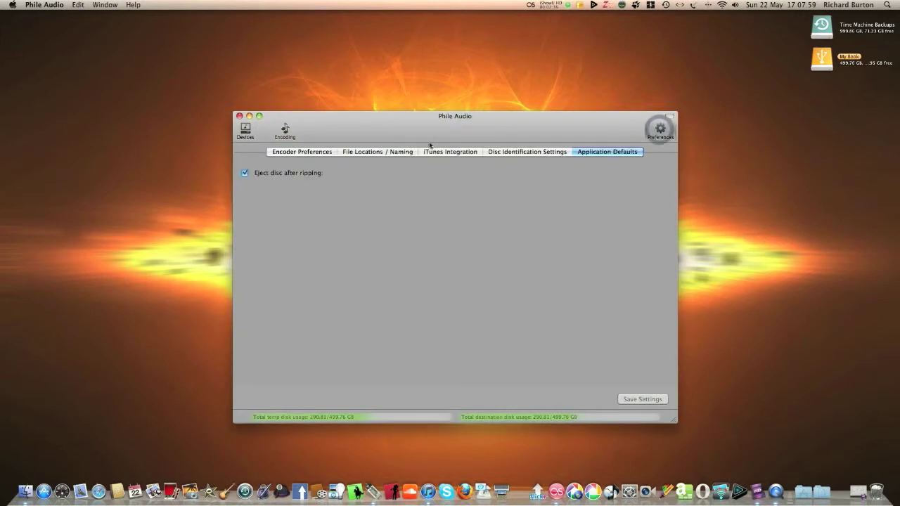
pyautogui.click(299, 153)
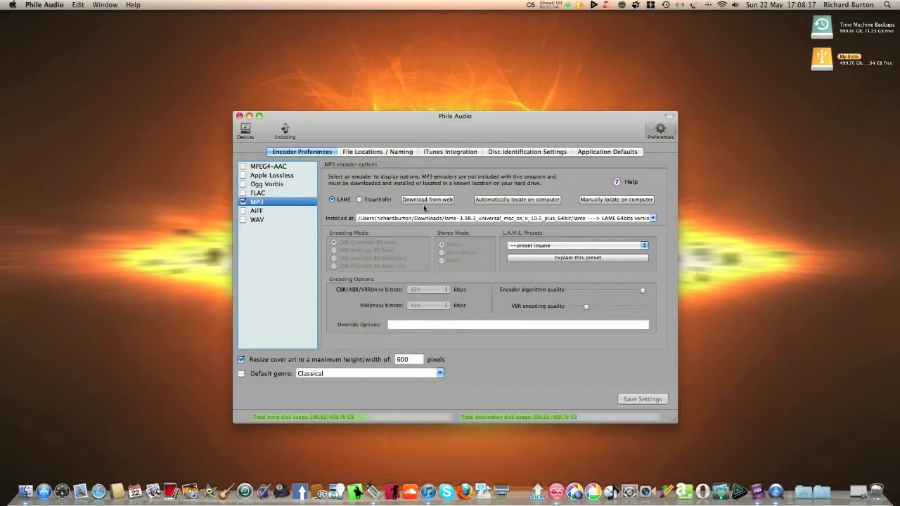
# View Nuclear Pixel's LAME 3.98.3 download page in Opera Next, then minimize the browser
pyautogui.click(425, 202)
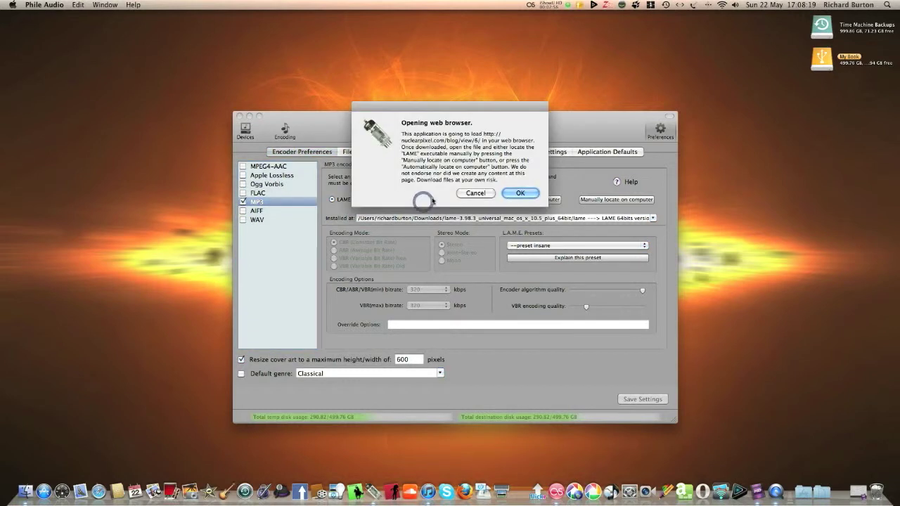
pyautogui.click(520, 193)
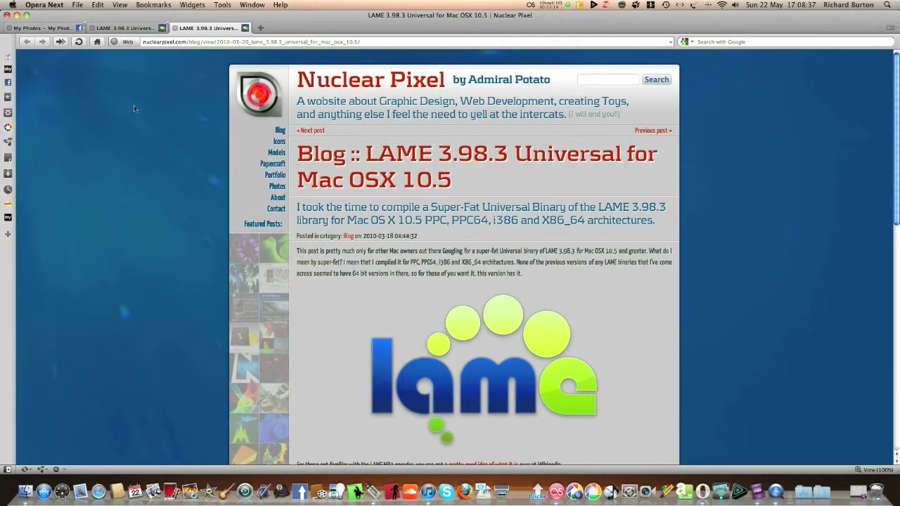
pyautogui.click(16, 15)
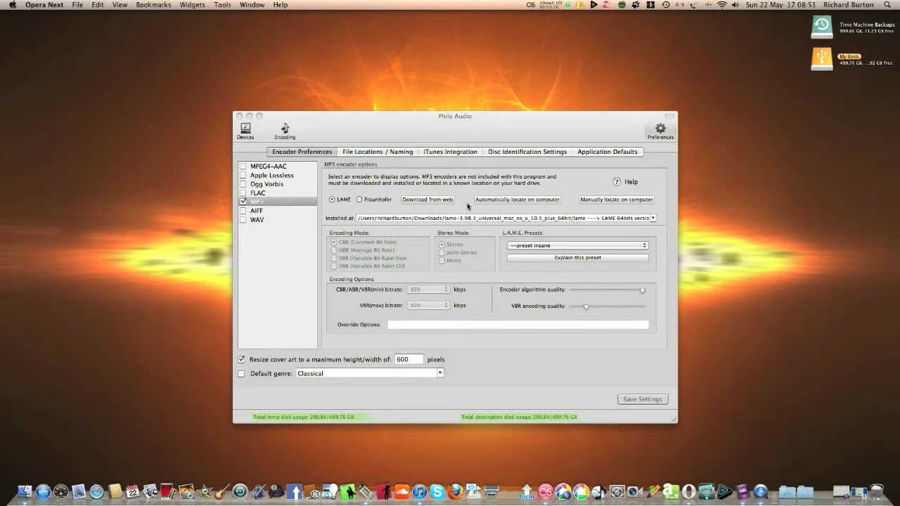
# Have Phile Audio automatically search the computer for the LAME MP3 encoder
pyautogui.click(496, 202)
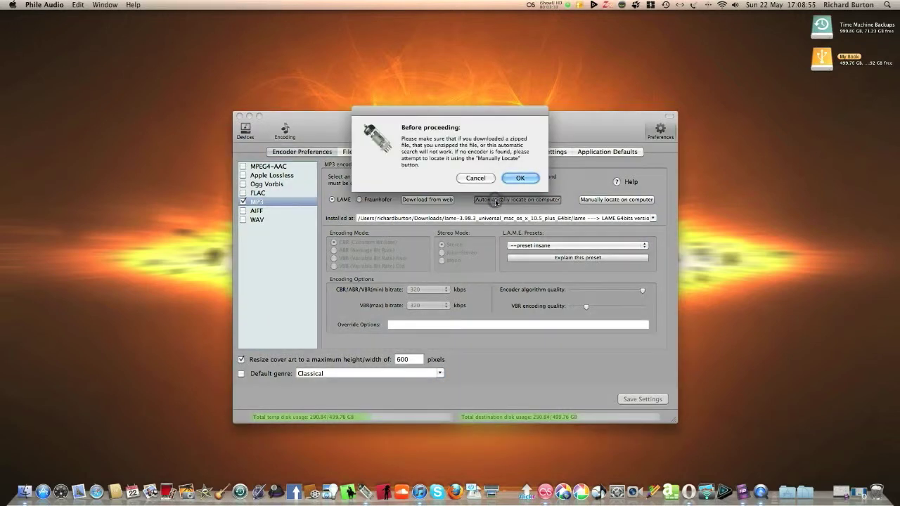
pyautogui.click(516, 178)
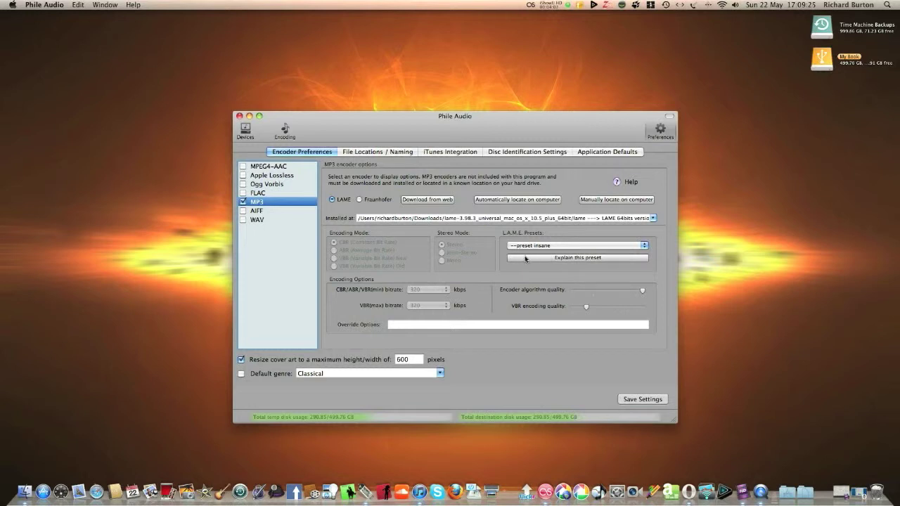
# Read the insane preset explanation and set the LAME preset to --preset insane
pyautogui.click(556, 260)
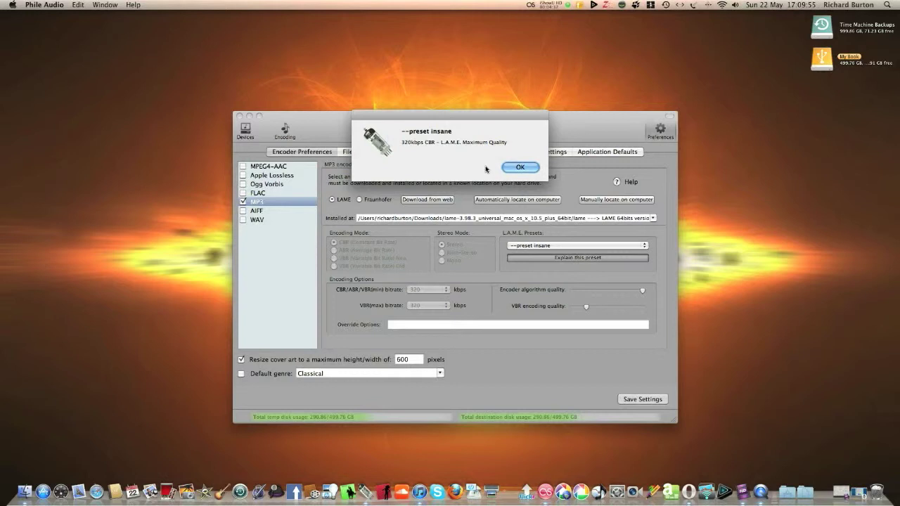
pyautogui.click(508, 169)
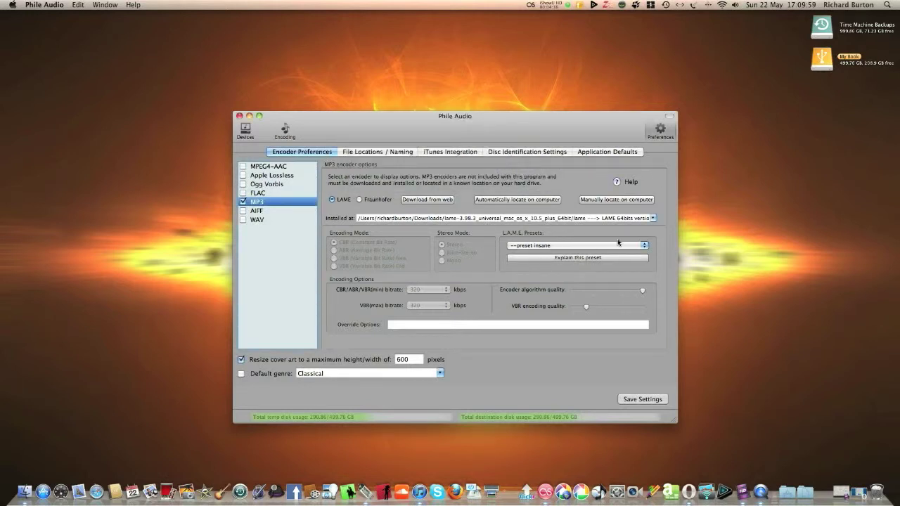
pyautogui.click(644, 246)
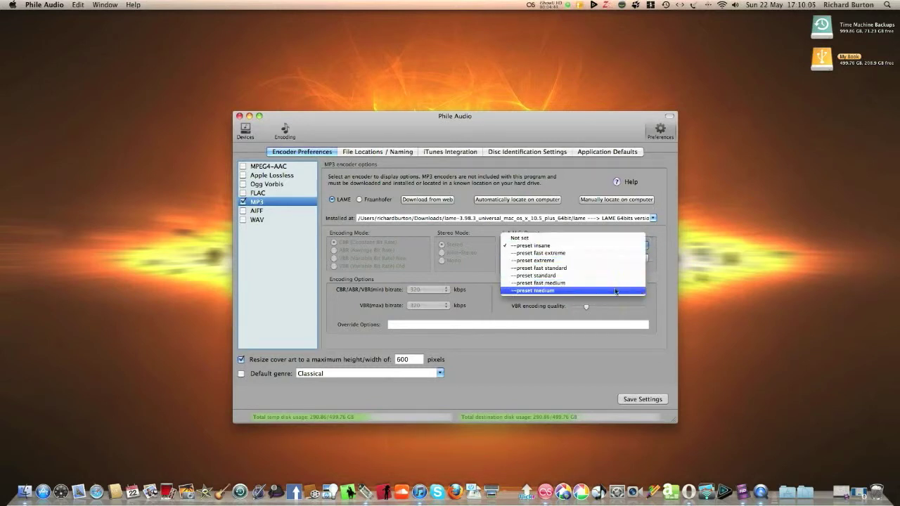
pyautogui.click(604, 249)
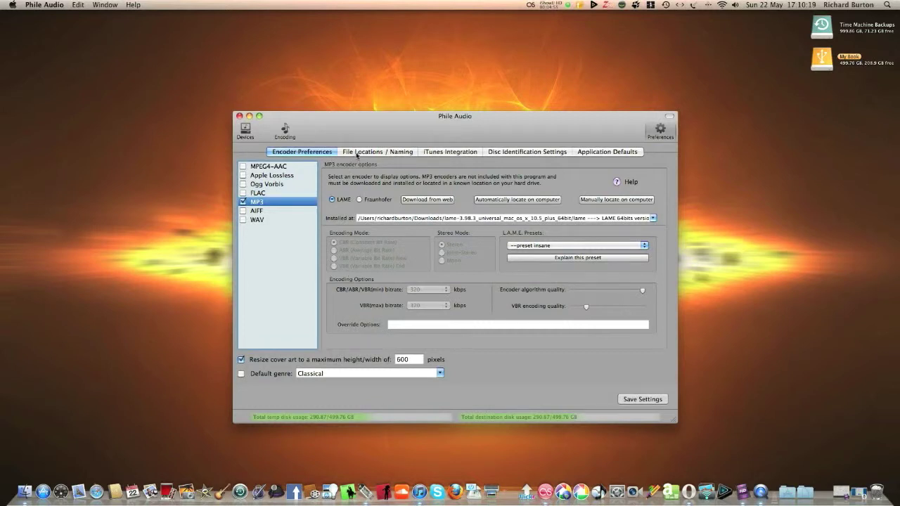
# Review the File Locations / Naming settings, then the iTunes Integration options
pyautogui.click(359, 154)
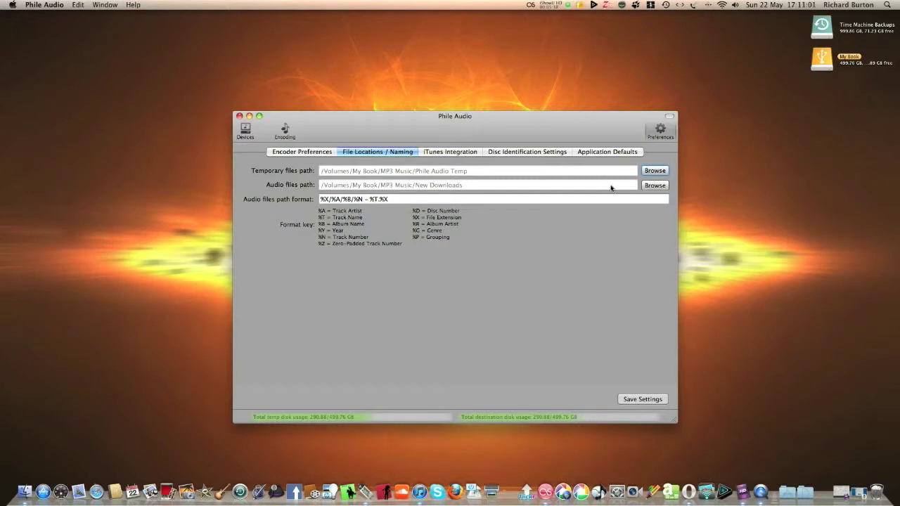
pyautogui.click(446, 152)
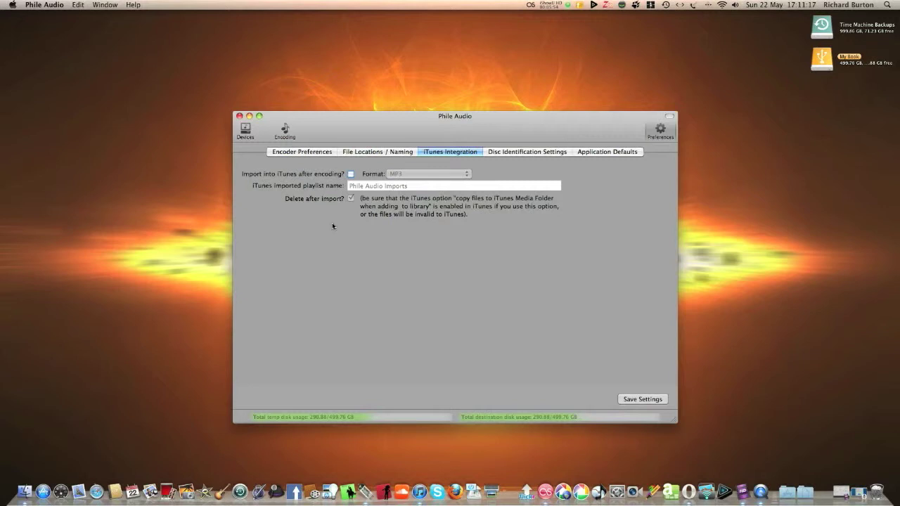
# Toggle 'Import into iTunes after encoding' back off and view the FreeDB disc identification settings
pyautogui.click(351, 174)
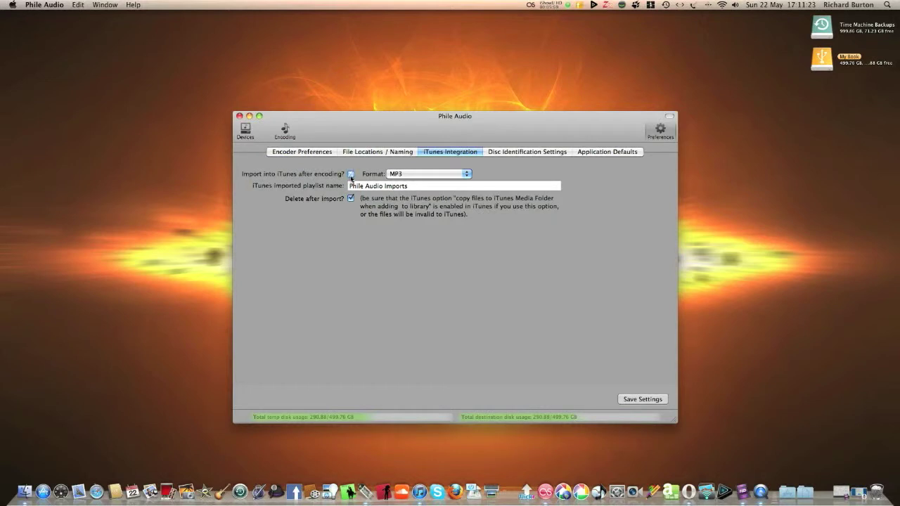
pyautogui.click(350, 174)
pyautogui.click(538, 154)
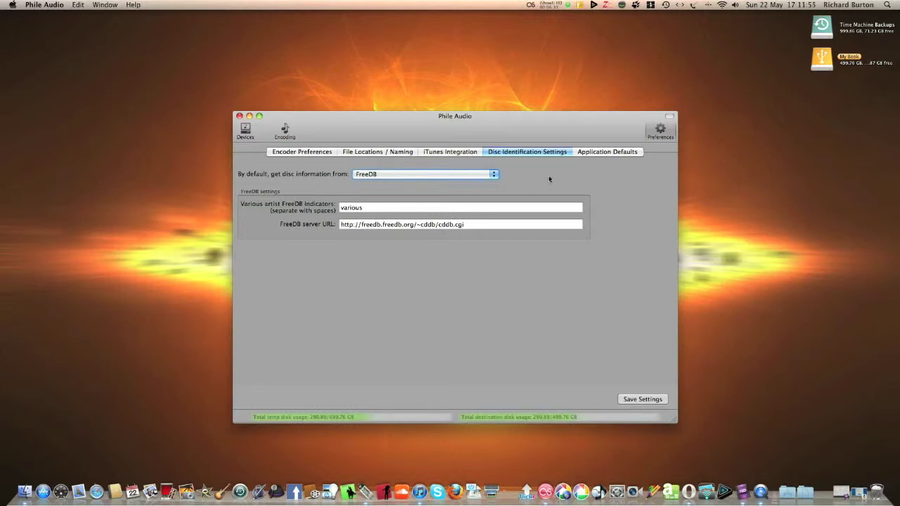
# Verify 'Eject disc after ripping' is on in Application Defaults, then go back to Encoder Preferences
pyautogui.click(604, 153)
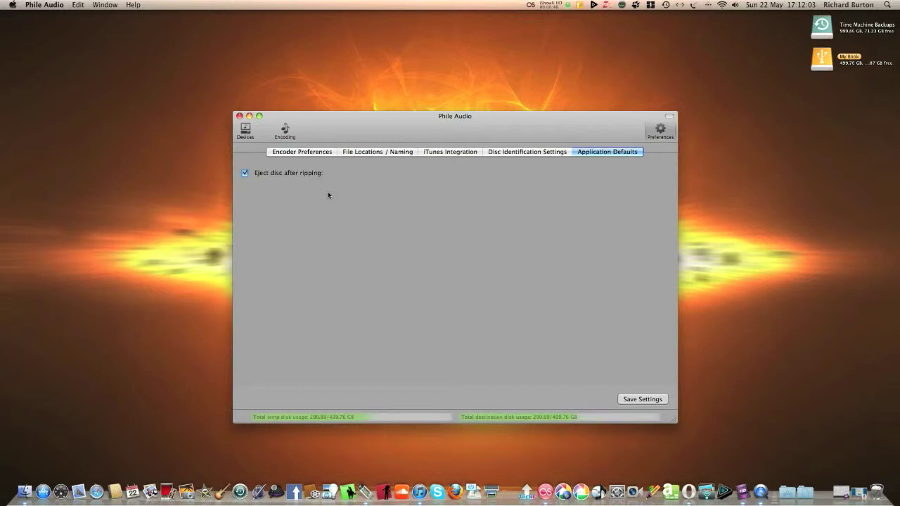
pyautogui.click(286, 155)
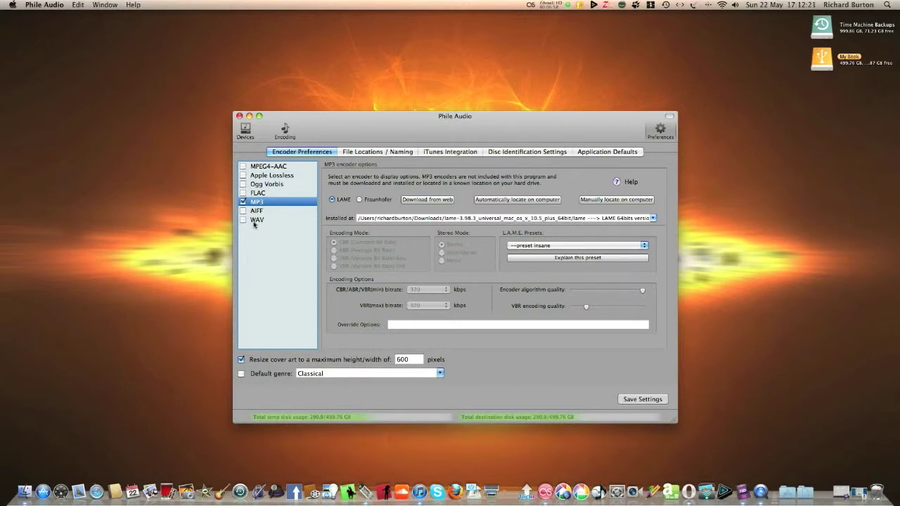
# Preview the MPEG4-AAC, Apple Lossless, Ogg Vorbis and FLAC options, then untick them, keeping only MP3
pyautogui.click(243, 167)
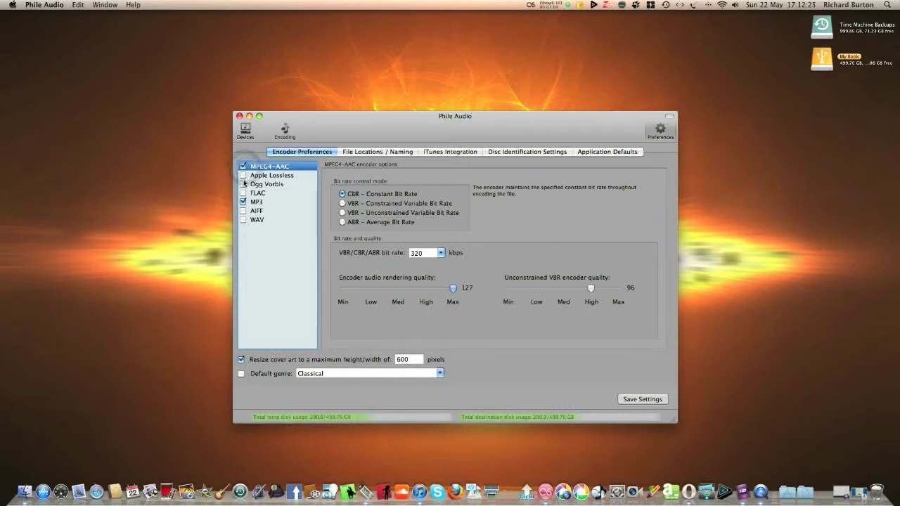
pyautogui.click(242, 176)
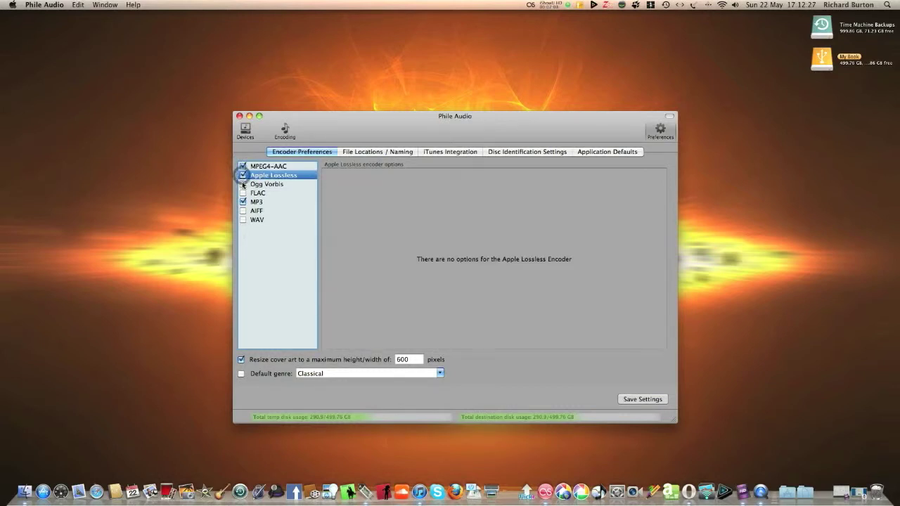
pyautogui.click(243, 184)
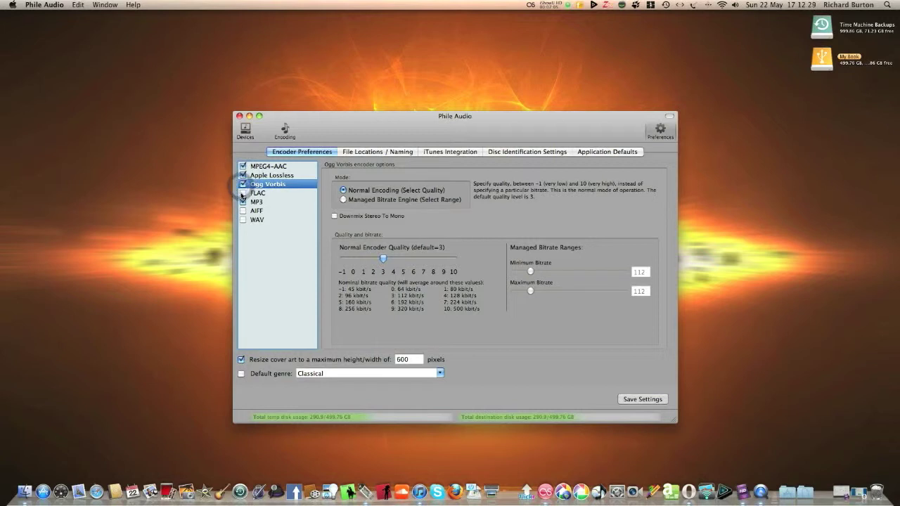
pyautogui.click(243, 193)
pyautogui.click(243, 194)
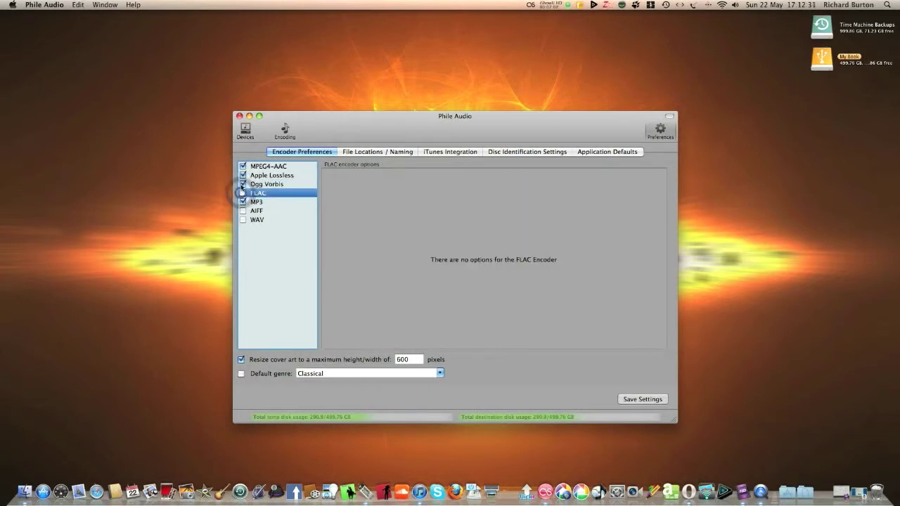
pyautogui.click(243, 185)
pyautogui.click(242, 175)
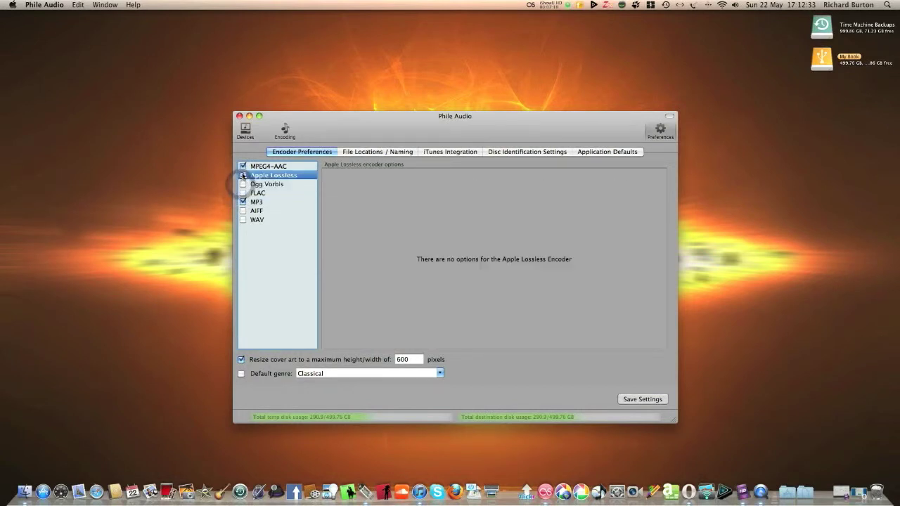
pyautogui.click(242, 166)
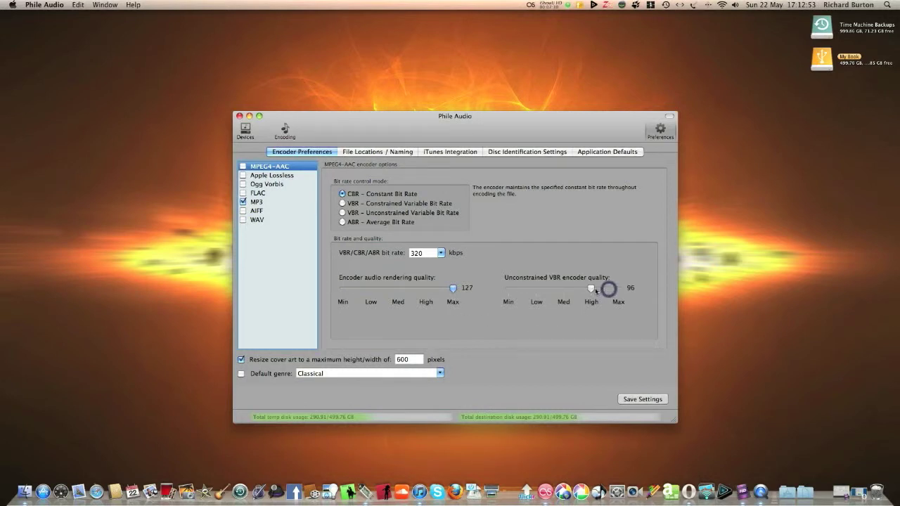
# Leave the Default genre on Classical and click Save Settings for the encoder preferences
pyautogui.click(609, 289)
pyautogui.click(441, 373)
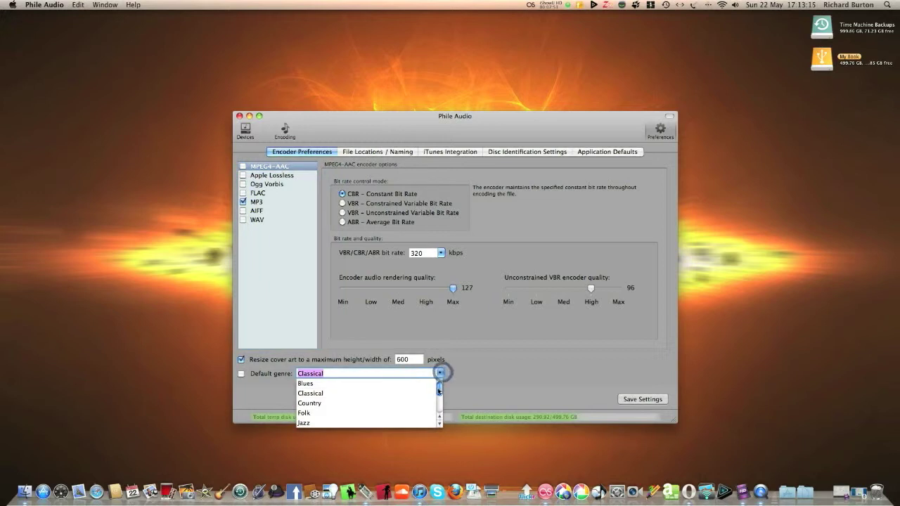
pyautogui.moveTo(439, 390); pyautogui.dragTo(441, 384)
pyautogui.click(454, 374)
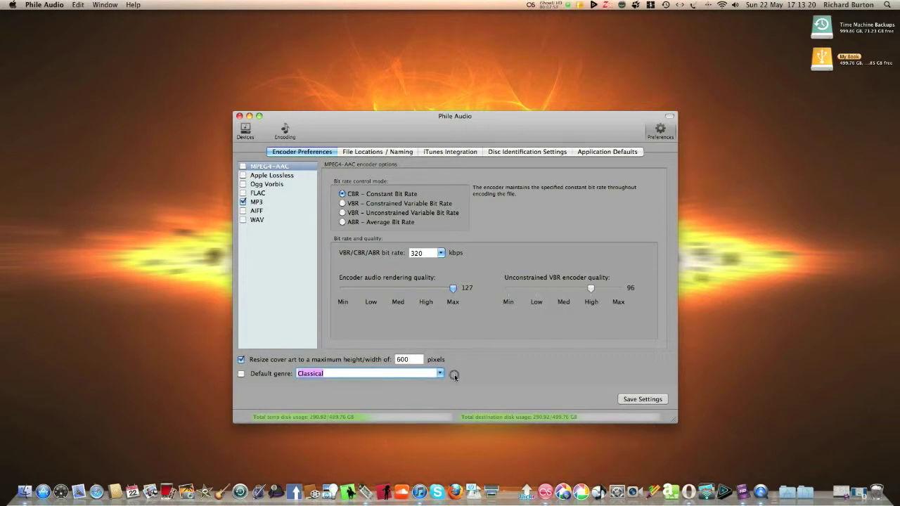
pyautogui.click(629, 401)
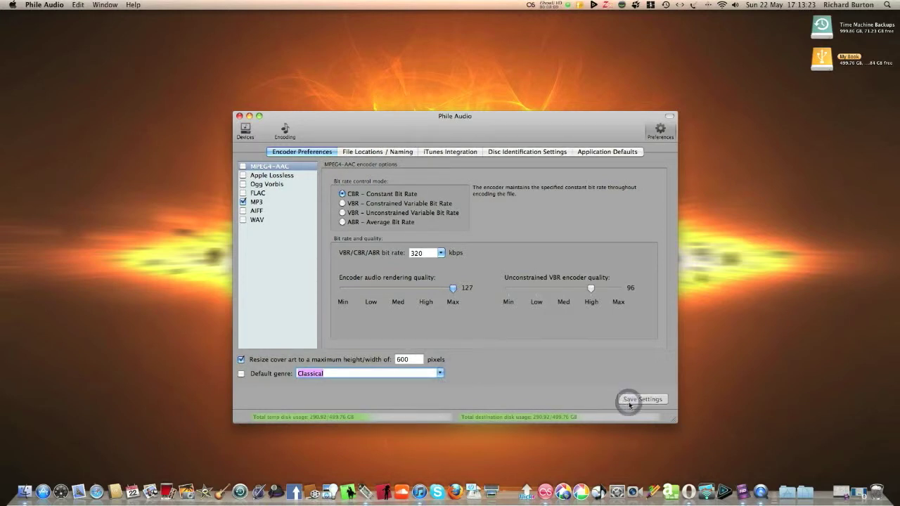
# Show the Devices view with no audio CD, then quit Phile Audio from the Dock
pyautogui.click(244, 131)
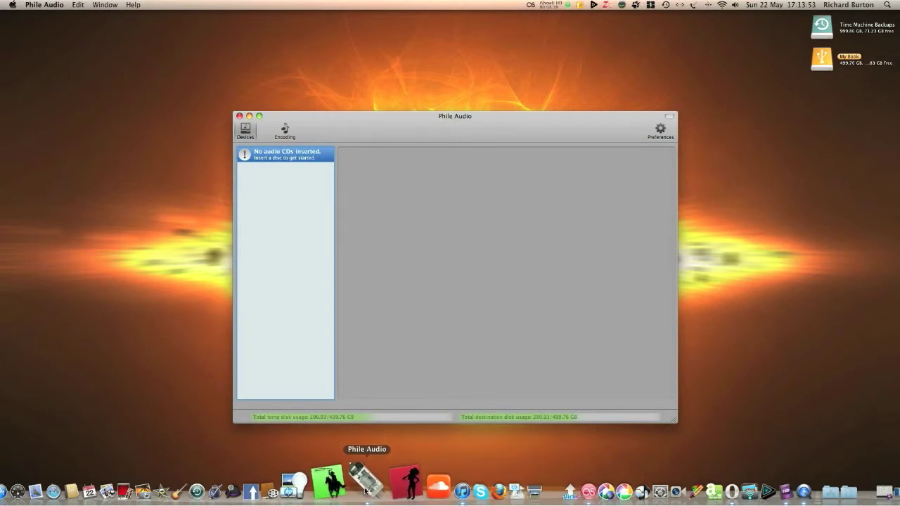
pyautogui.rightClick(366, 490)
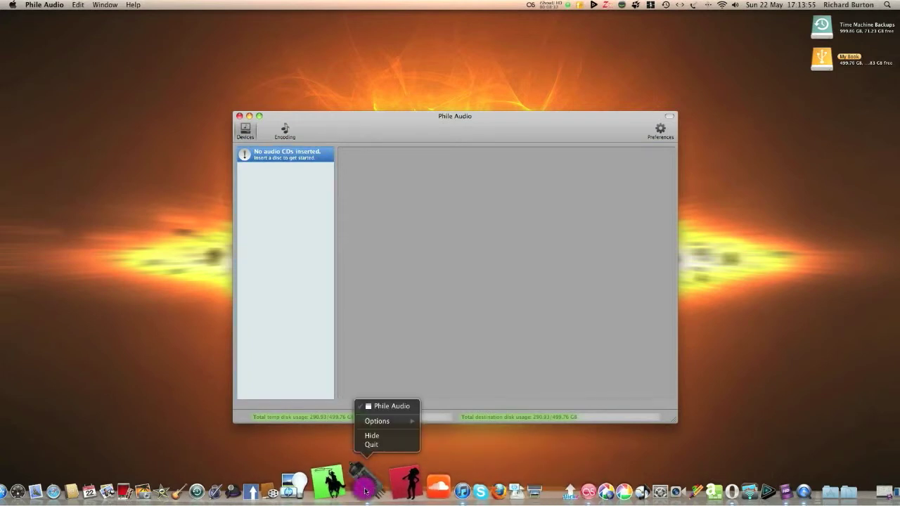
pyautogui.click(373, 445)
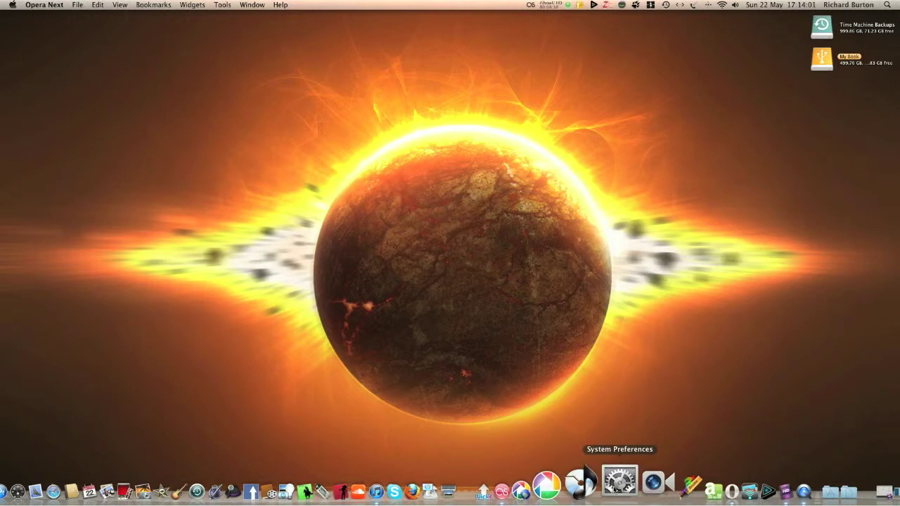
# In System Preferences' CDs & DVDs, set inserted music CDs to open Phile Audio.app
pyautogui.click(620, 480)
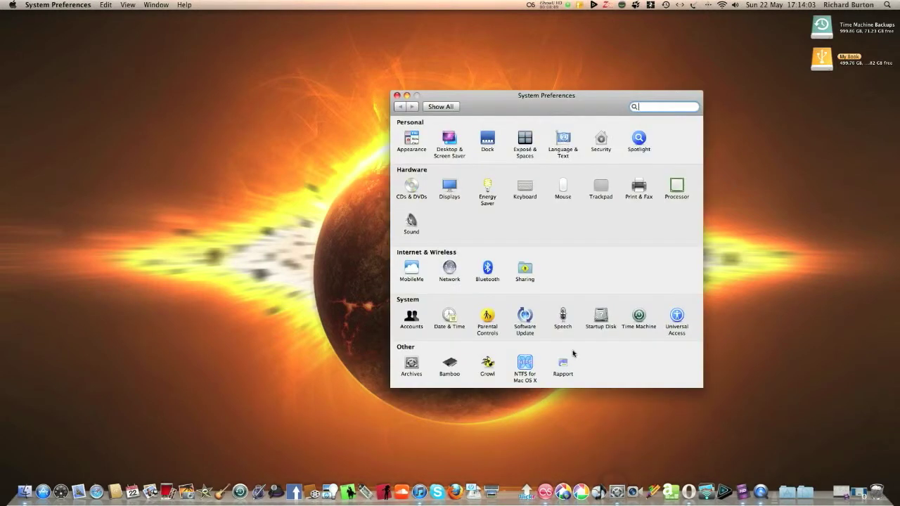
pyautogui.click(415, 189)
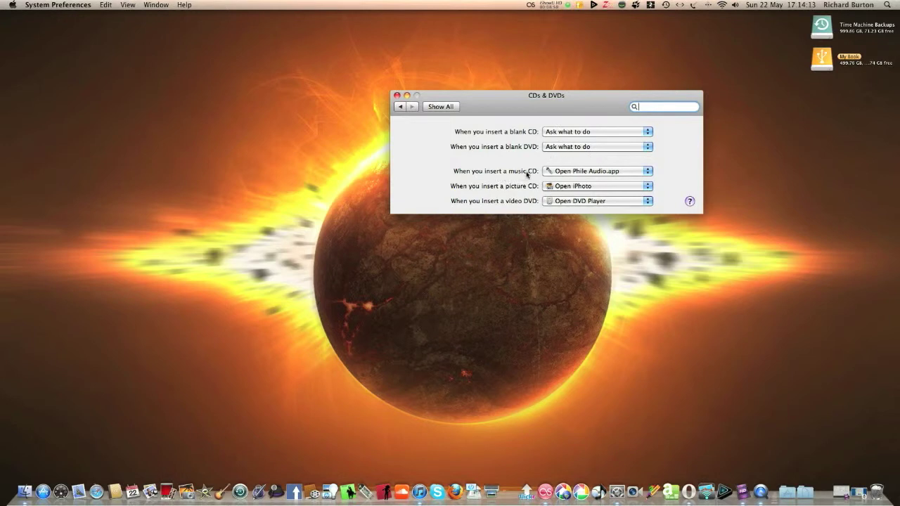
pyautogui.click(647, 171)
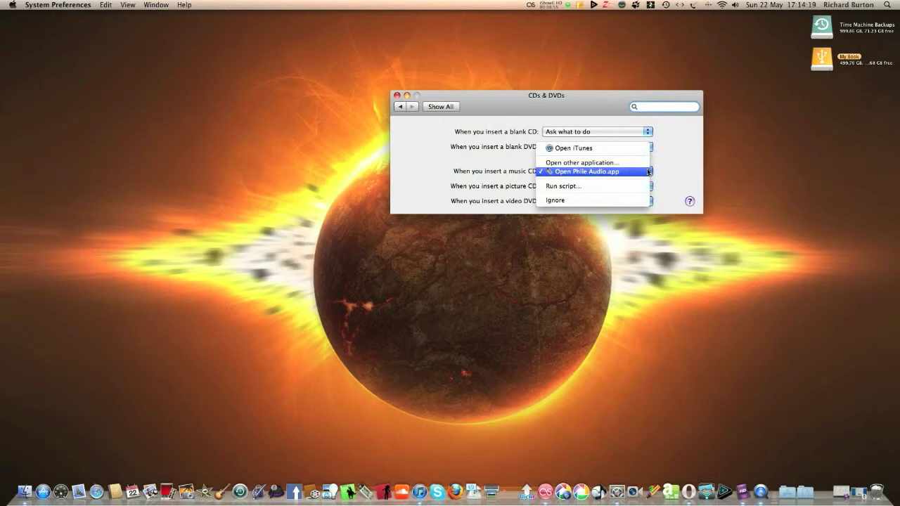
pyautogui.click(613, 174)
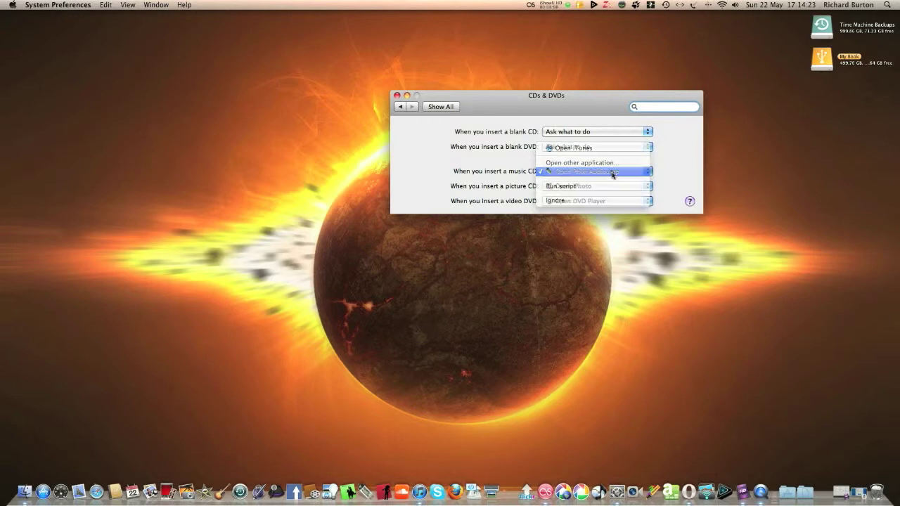
# Close the CDs & DVDs preferences window so the inserted CD is looked up
pyautogui.click(397, 96)
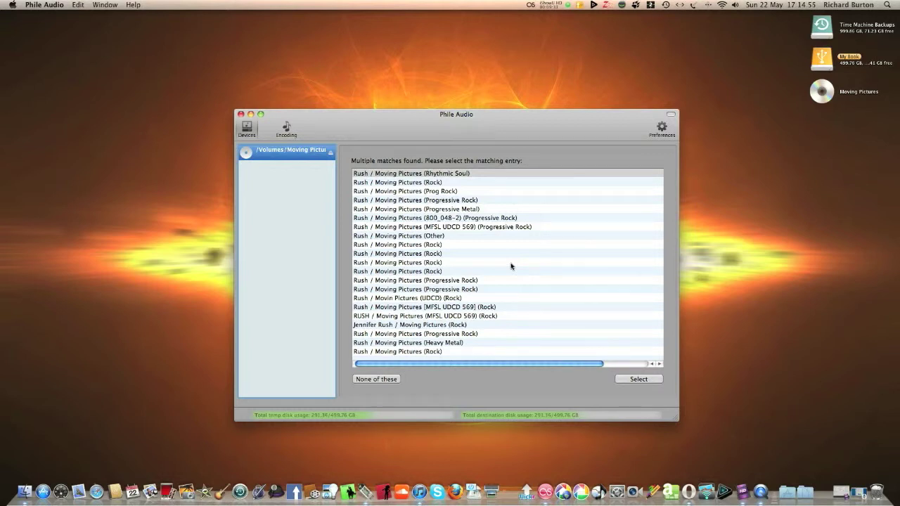
# Select the 'Rush / Moving Pictures (Rock)' FreeDB match to fill in album and track titles
pyautogui.click(437, 245)
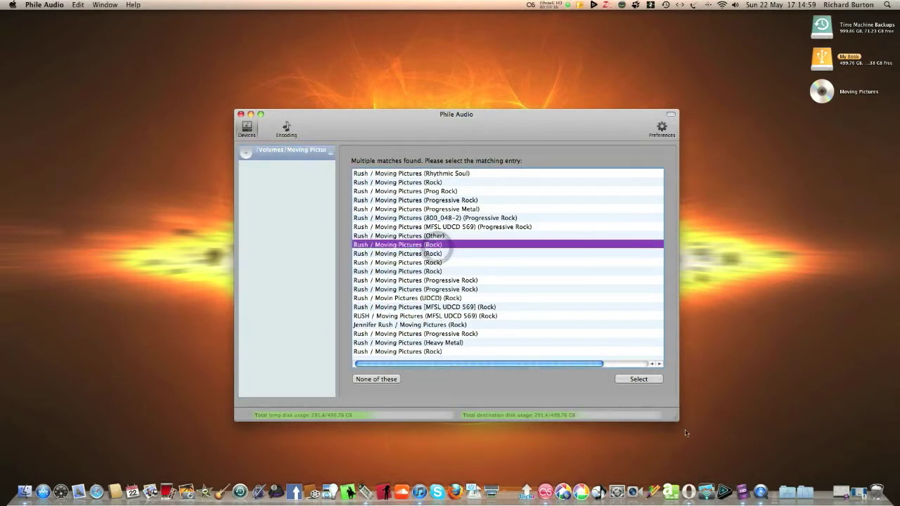
pyautogui.click(649, 378)
pyautogui.click(648, 378)
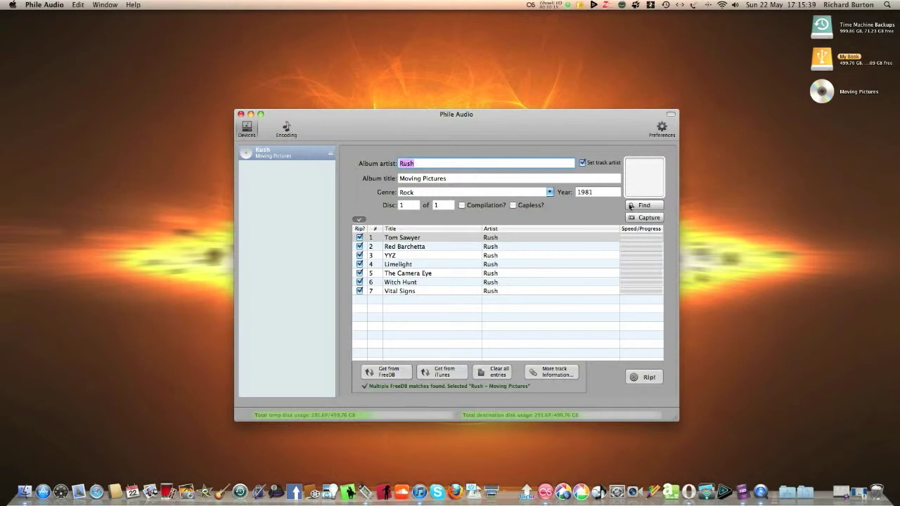
# Search Bing for cover art and attach the 500x500 Moving Pictures image as album artwork
pyautogui.click(630, 206)
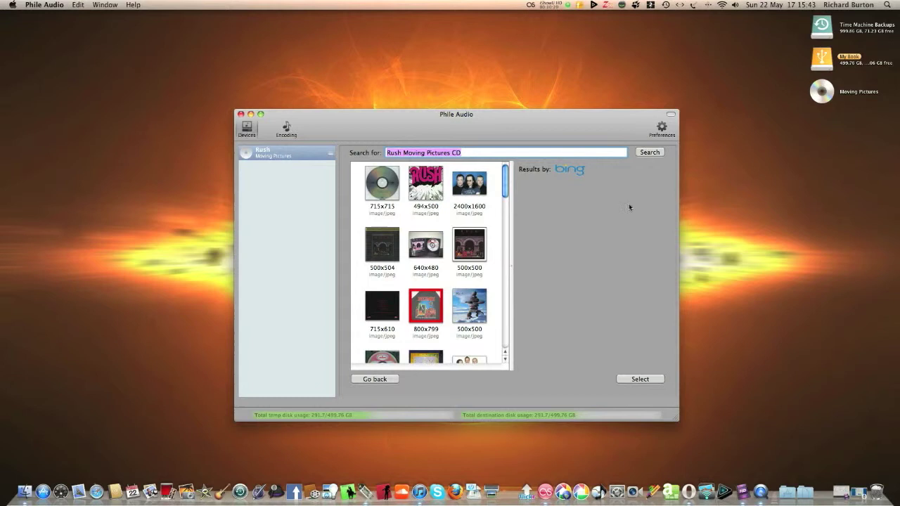
pyautogui.scroll(-3, 418, 233)
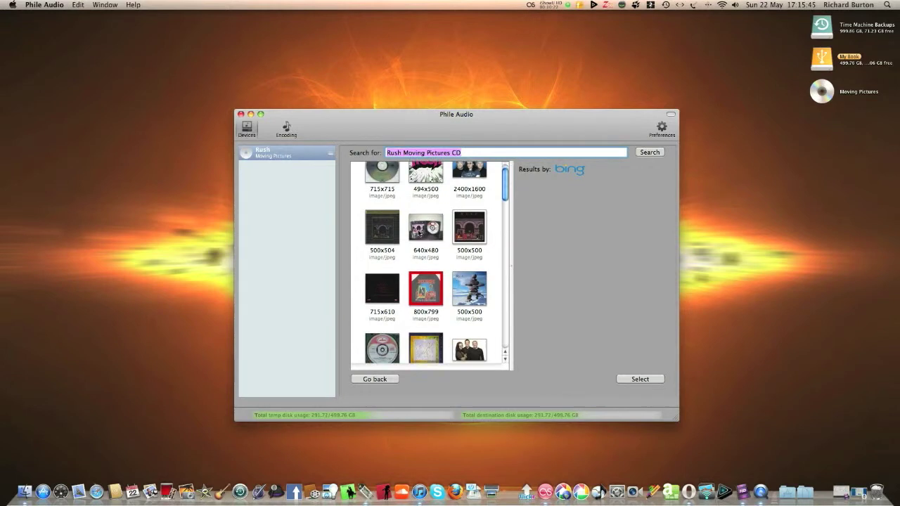
pyautogui.scroll(-3, 418, 233)
pyautogui.scroll(-5, 418, 234)
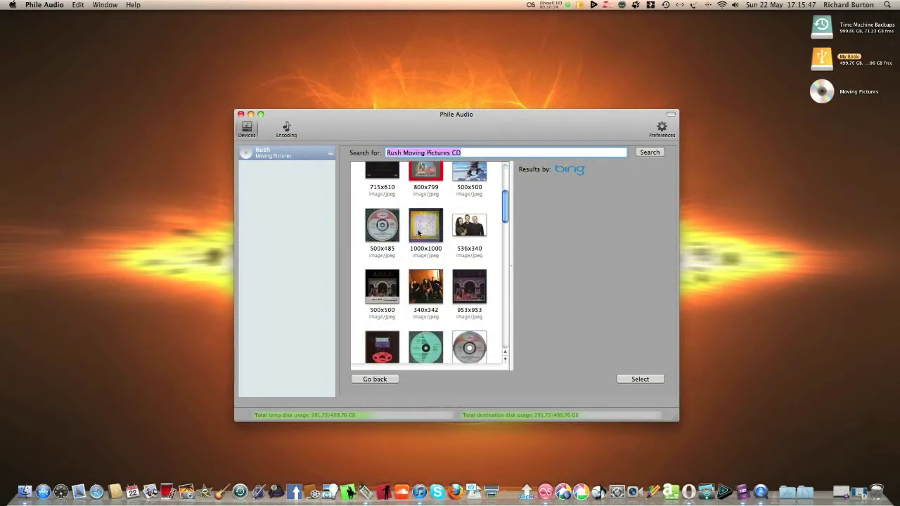
pyautogui.scroll(3, 418, 233)
pyautogui.scroll(3, 418, 234)
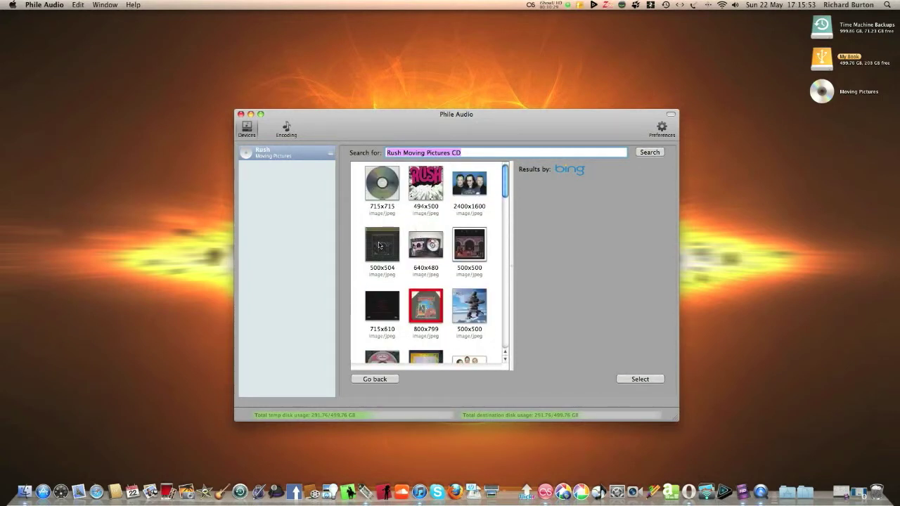
pyautogui.click(380, 245)
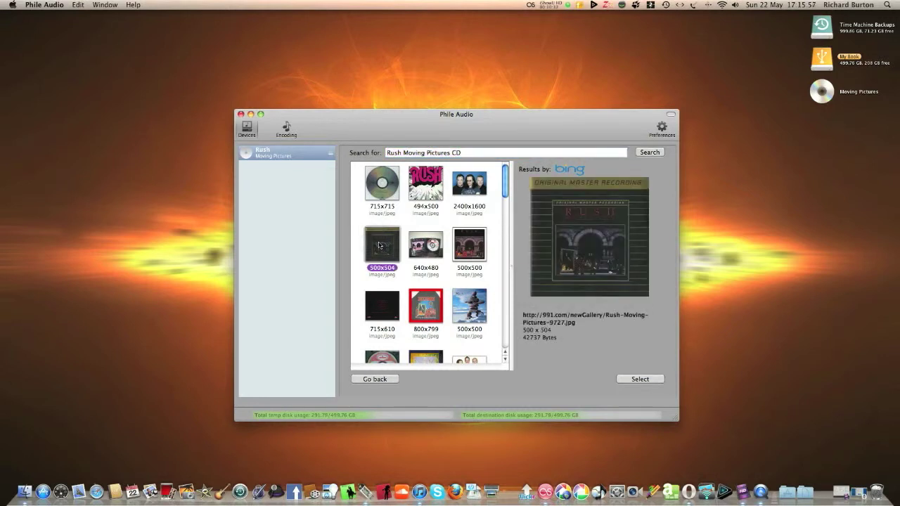
pyautogui.click(476, 248)
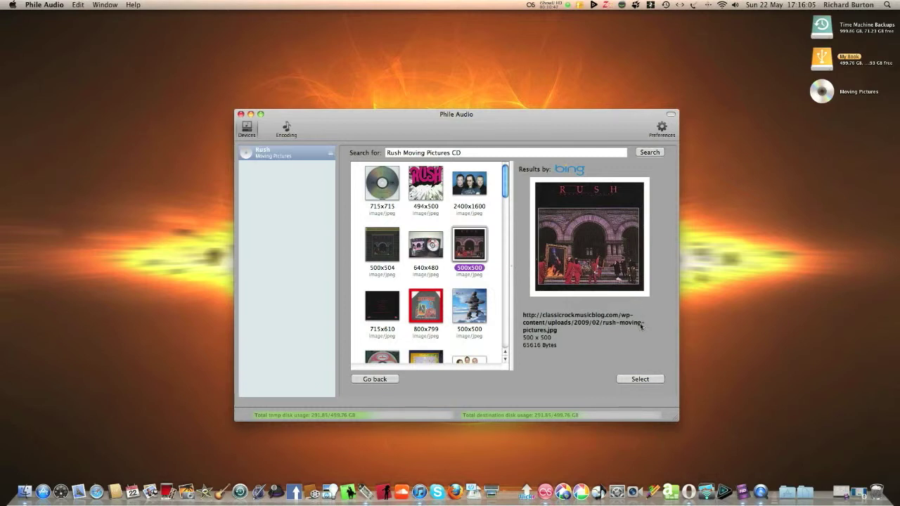
pyautogui.click(640, 379)
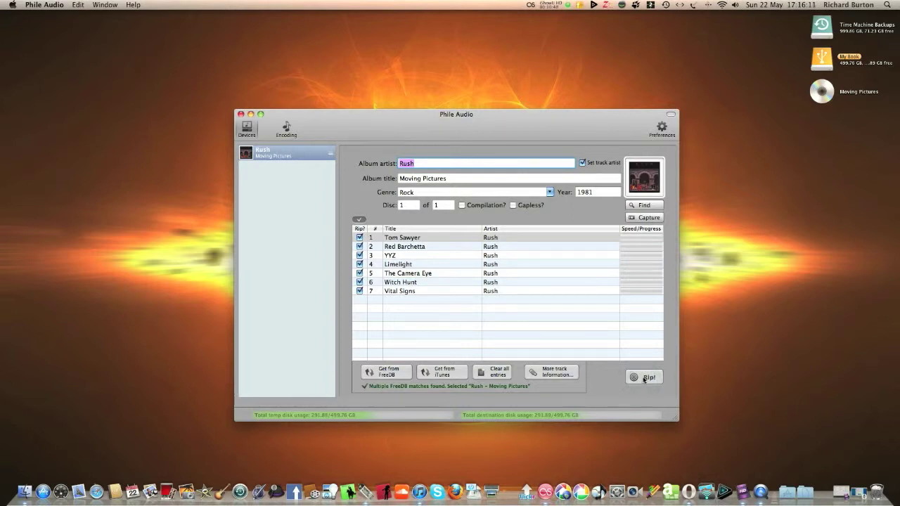
# Start ripping the seven tracks to MP3 and move the Phile Audio window rightward
pyautogui.click(644, 378)
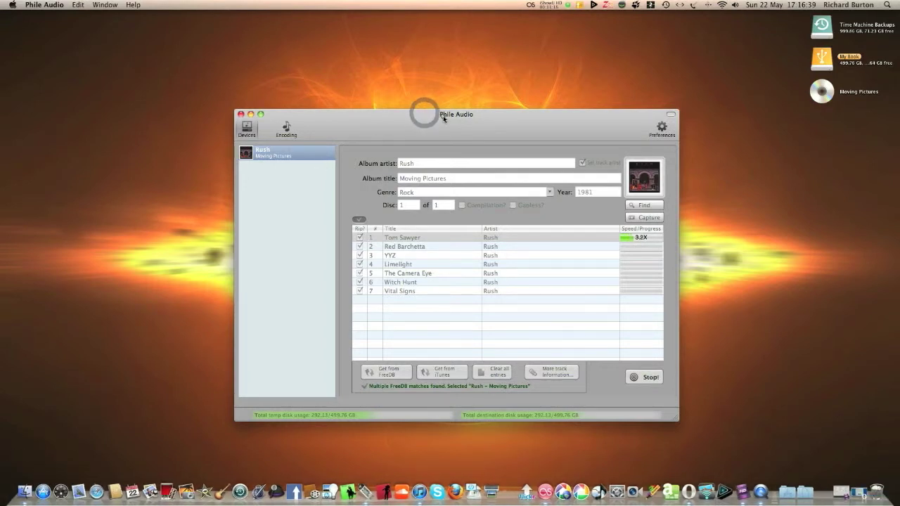
pyautogui.moveTo(424, 115)
pyautogui.mouseDown()
pyautogui.moveTo(604, 114)
pyautogui.moveTo(649, 129)
pyautogui.mouseUp()
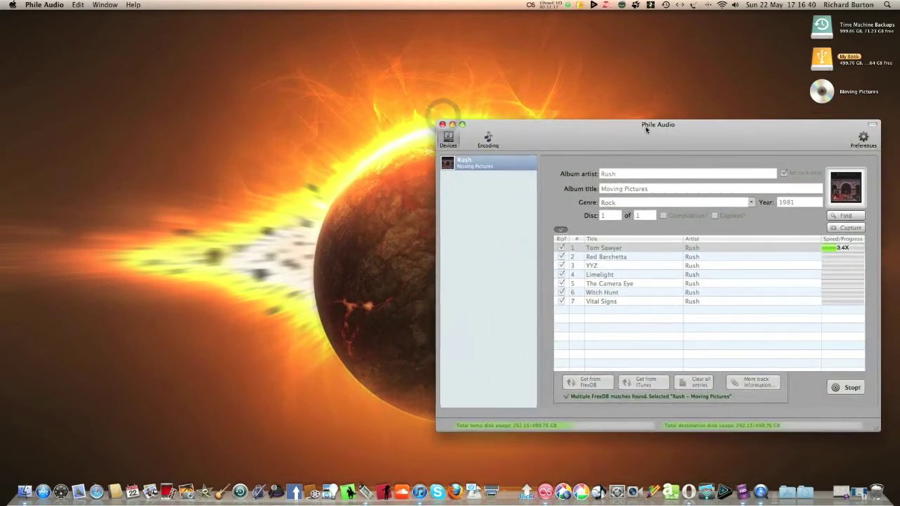
# Browse Finder to My Book > MP3 Music > New Downloads > mp3 > Rush > Moving Pictures
pyautogui.click(25, 491)
pyautogui.click(120, 209)
pyautogui.scroll(-5, 234, 205)
pyautogui.click(222, 258)
pyautogui.click(274, 128)
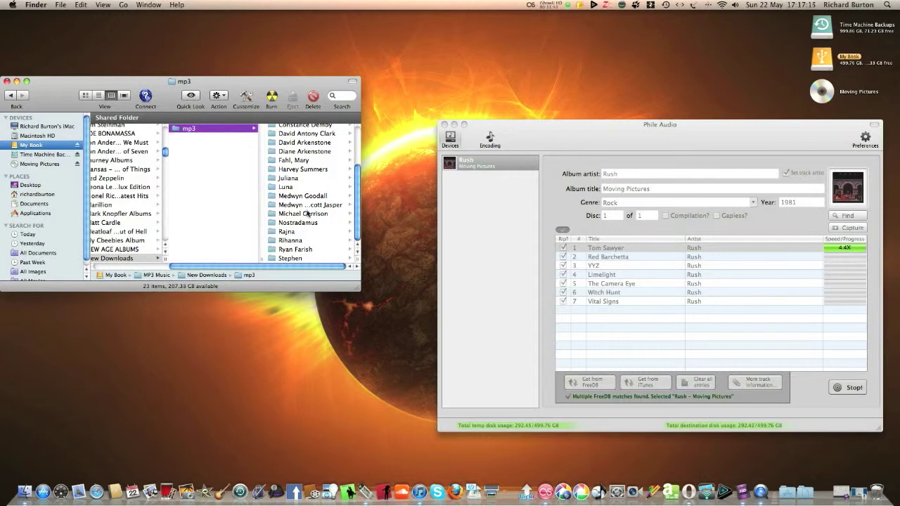
pyautogui.click(291, 249)
pyautogui.click(288, 128)
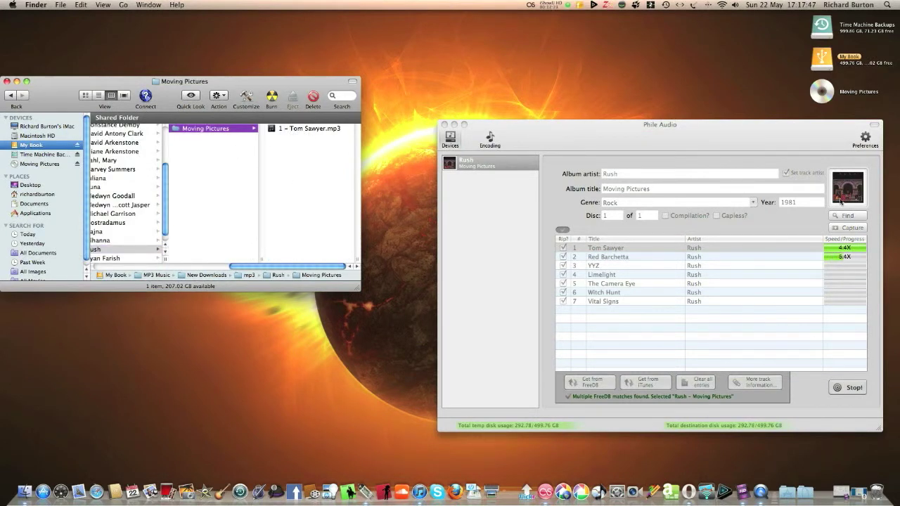
# Preview the ripped Tom Sawyer, Red Barchetta and YYZ MP3s with their cover art
pyautogui.click(316, 130)
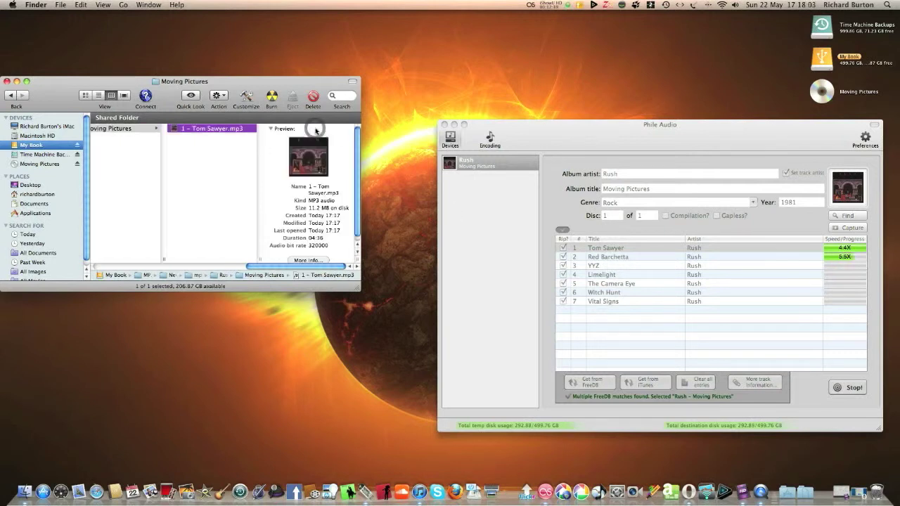
pyautogui.click(308, 156)
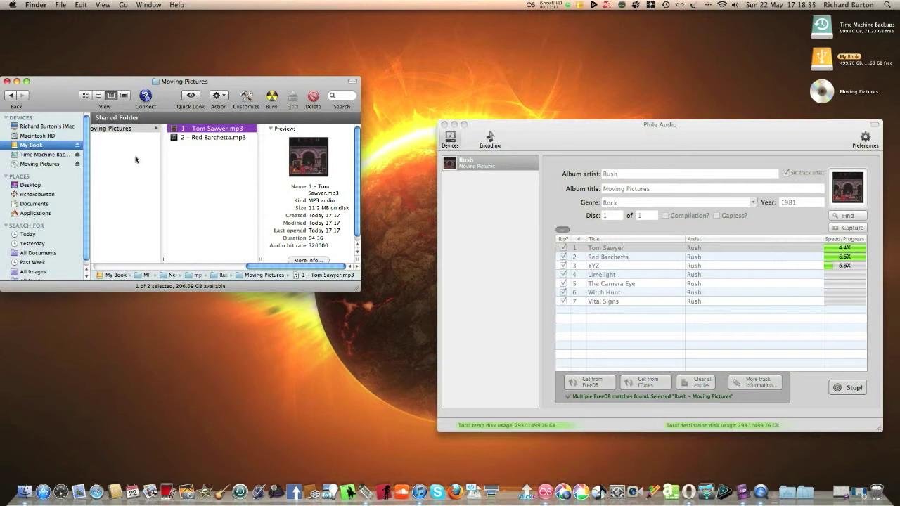
pyautogui.click(777, 141)
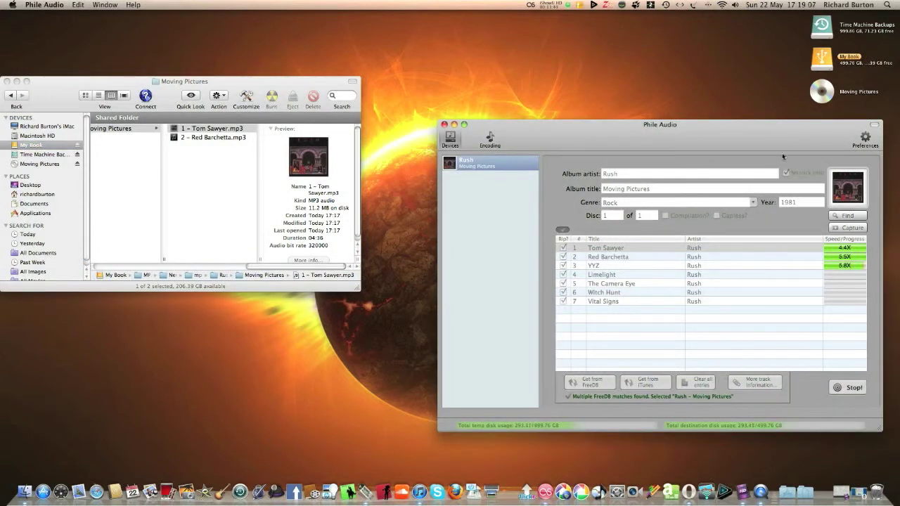
pyautogui.click(213, 138)
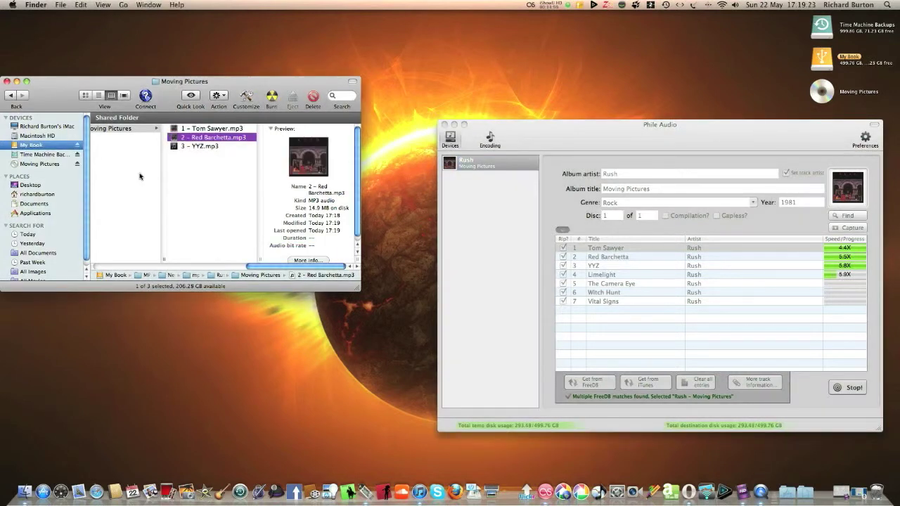
pyautogui.press('Down')
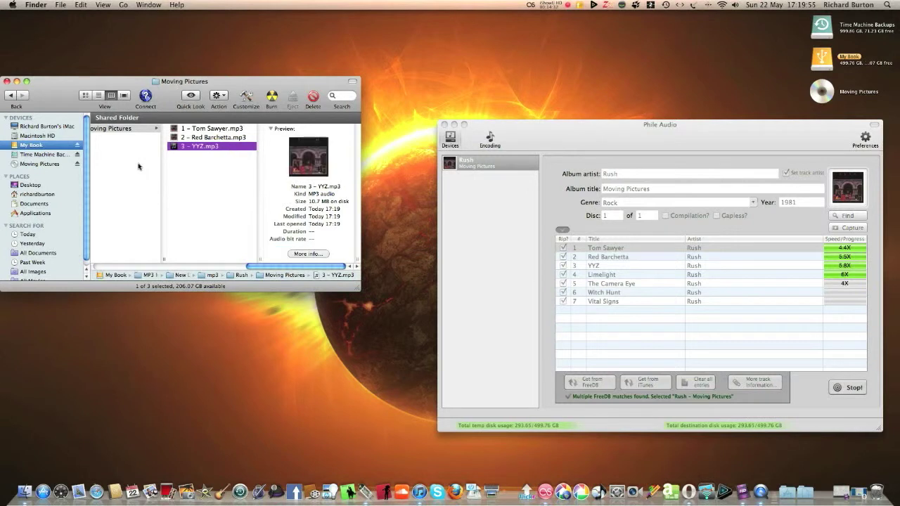
# Look inside the Phile Audio Temp folder, then go back
pyautogui.hscroll(-3, 138, 166)
pyautogui.hscroll(-5, 138, 166)
pyautogui.click(132, 178)
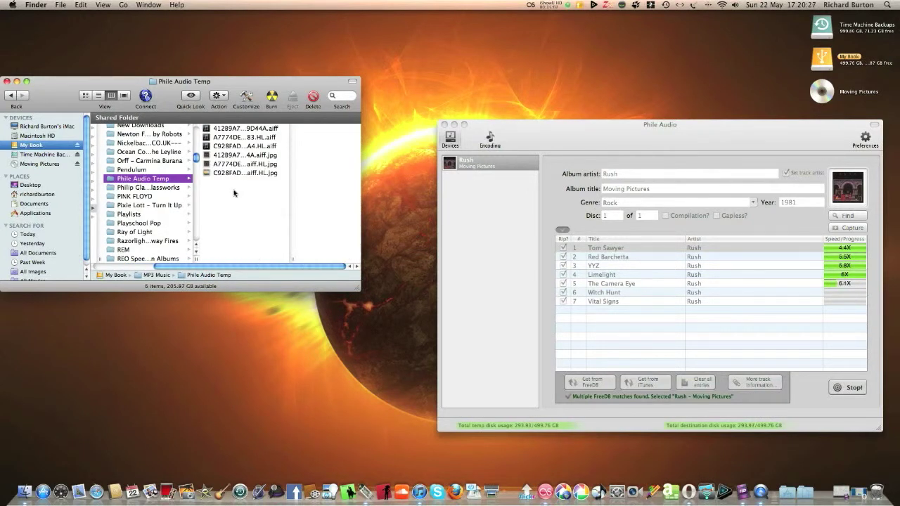
pyautogui.press('super+bracketleft')
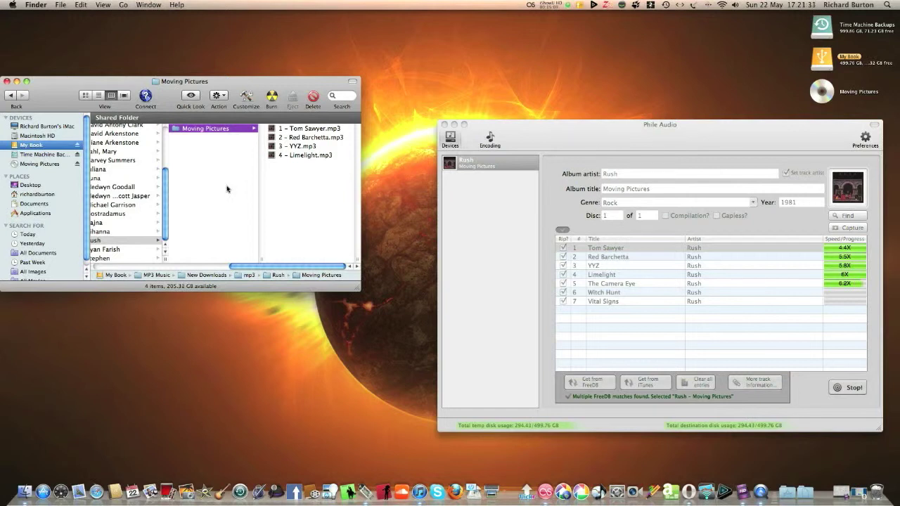
# Check the Red Barchetta file size and Vital Signs MP3, then close the Finder window
pyautogui.click(256, 168)
pyautogui.press('Up')
pyautogui.press('Up')
pyautogui.press('Up')
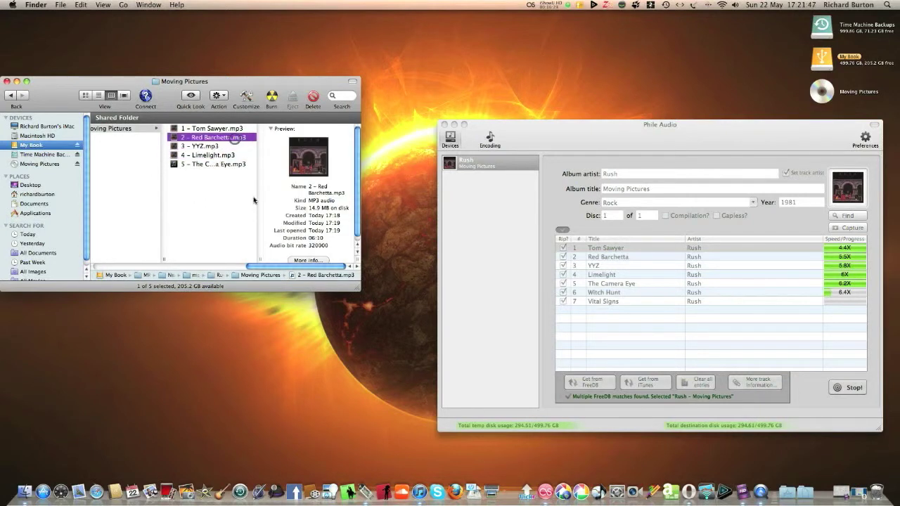
pyautogui.click(325, 244)
pyautogui.moveTo(309, 208); pyautogui.dragTo(331, 208)
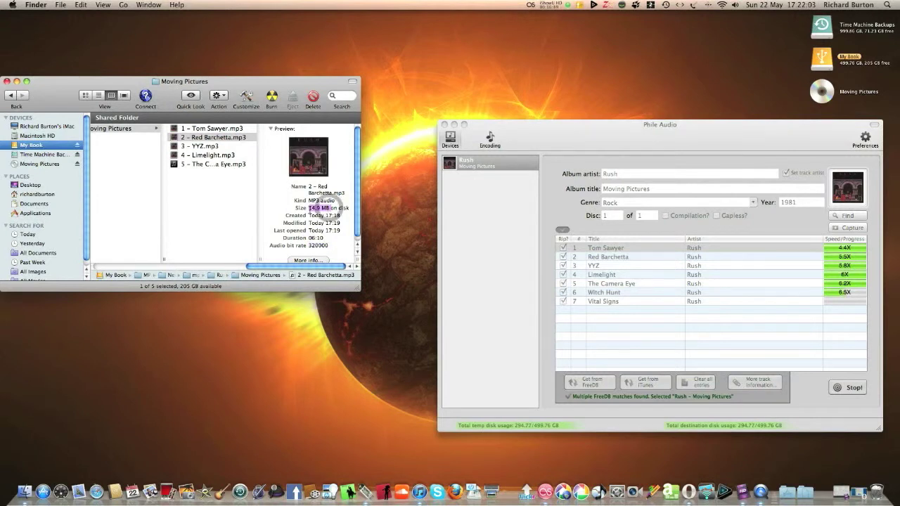
pyautogui.click(194, 181)
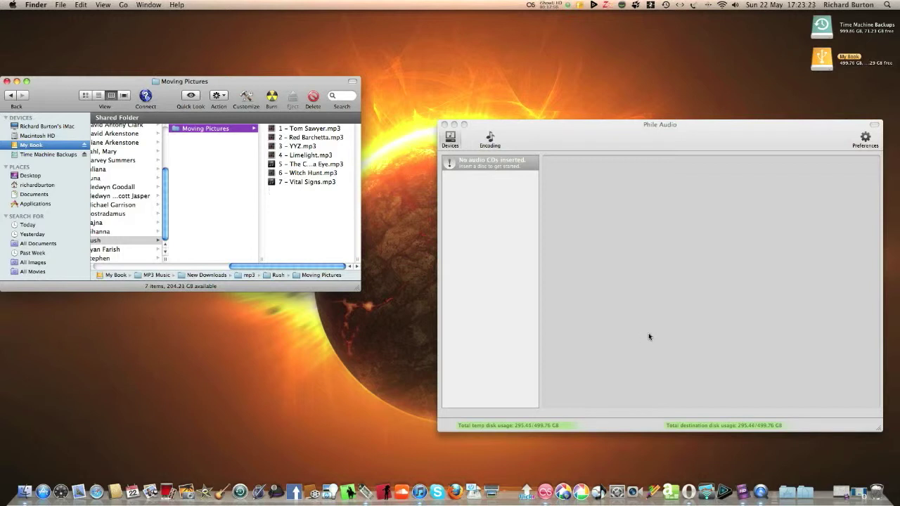
pyautogui.click(284, 183)
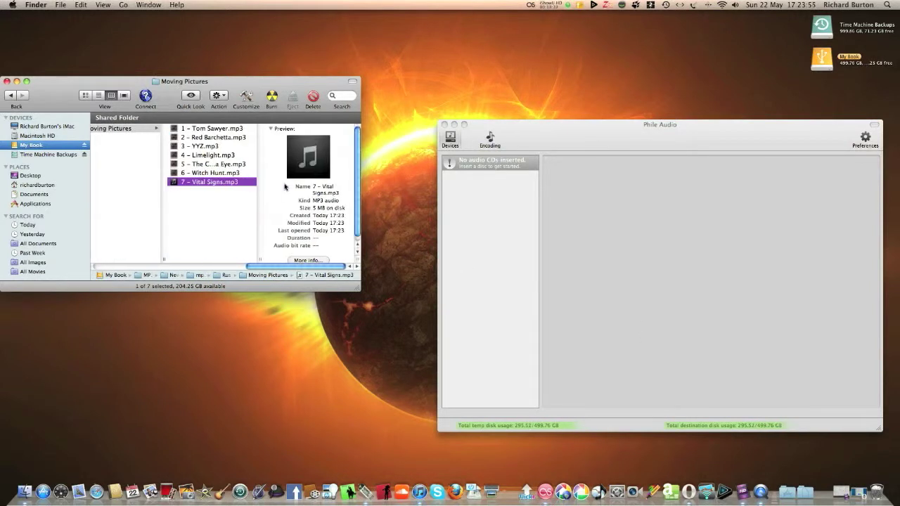
pyautogui.click(7, 82)
# Quit Phile Audio from its application menu
pyautogui.click(39, 5)
pyautogui.click(89, 93)
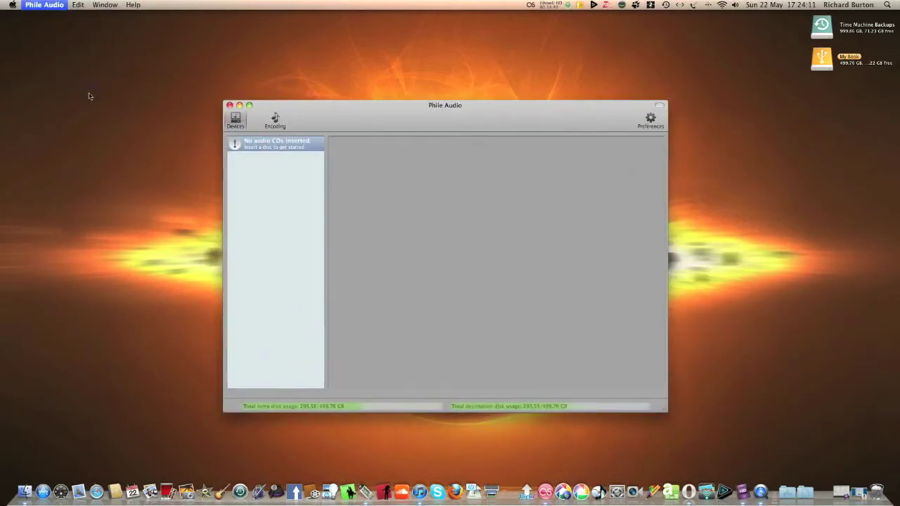